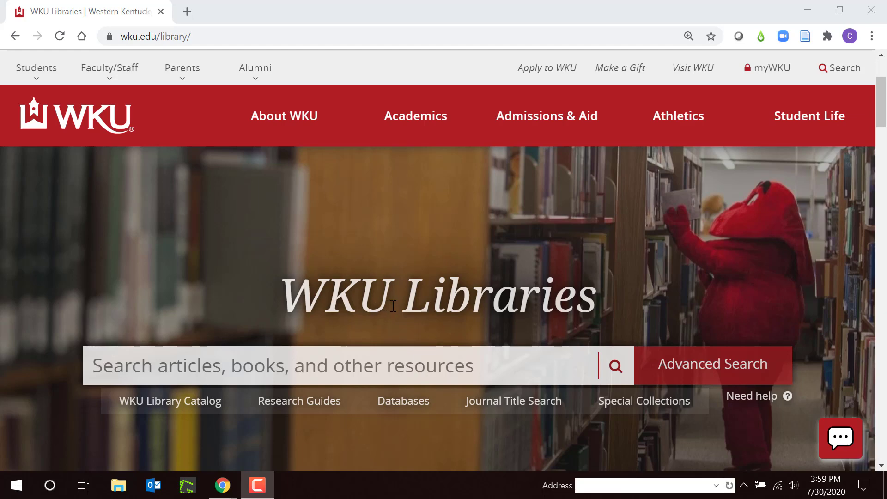
Step: Run an advanced OneSearch for 'encyclopedia of social work', returning 190,963 results
scroll(390, 305, "down", 5)
left_click(701, 367)
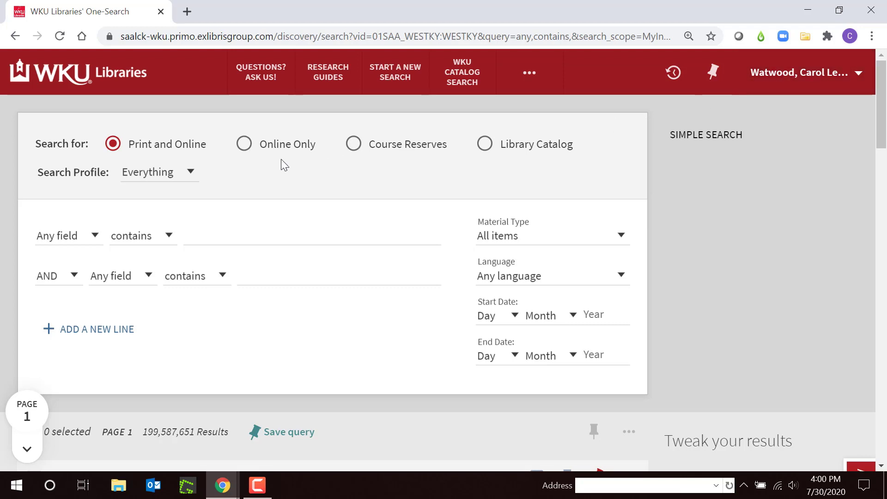
left_click(209, 235)
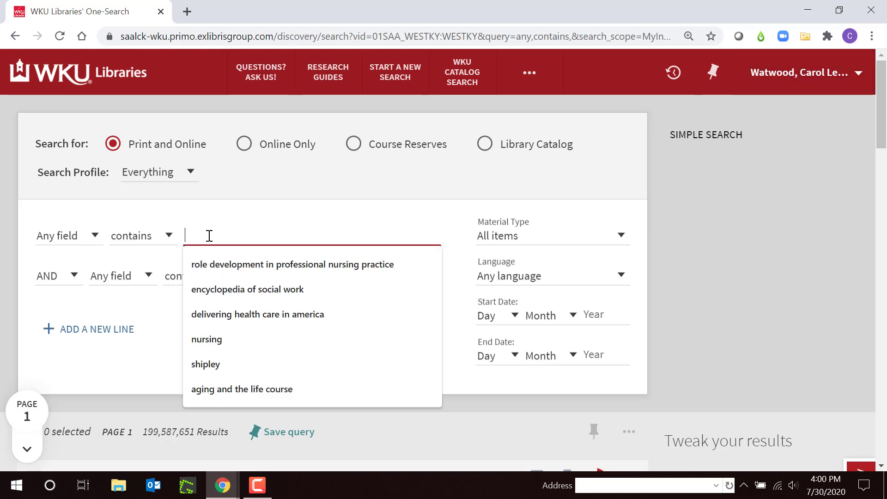
left_click(221, 289)
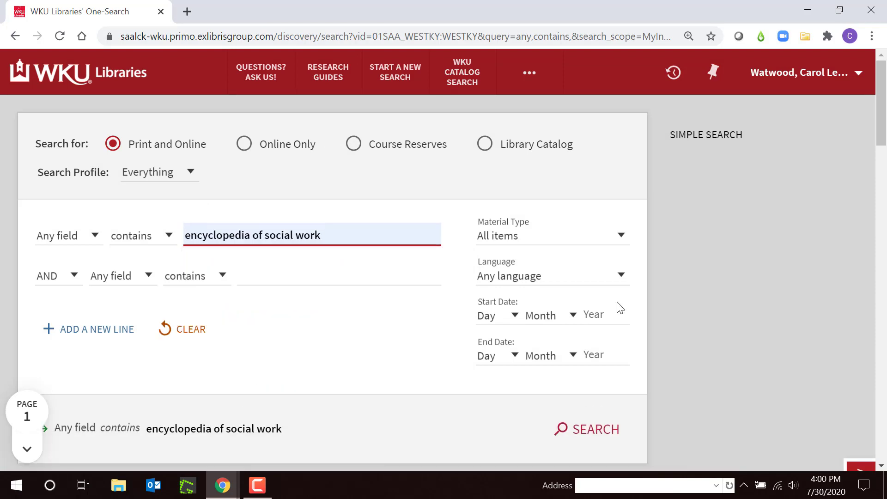
left_click(601, 432)
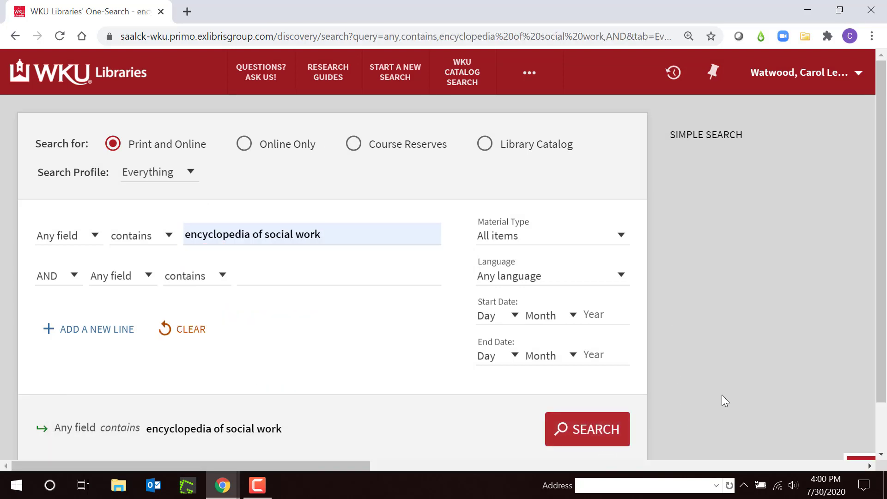
scroll(775, 308, "down", 1)
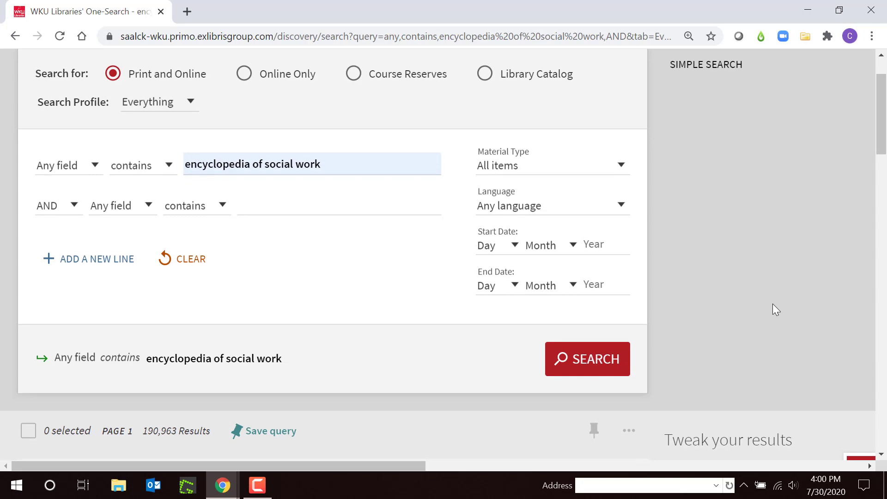
scroll(773, 304, "down", 2)
scroll(773, 304, "down", 1)
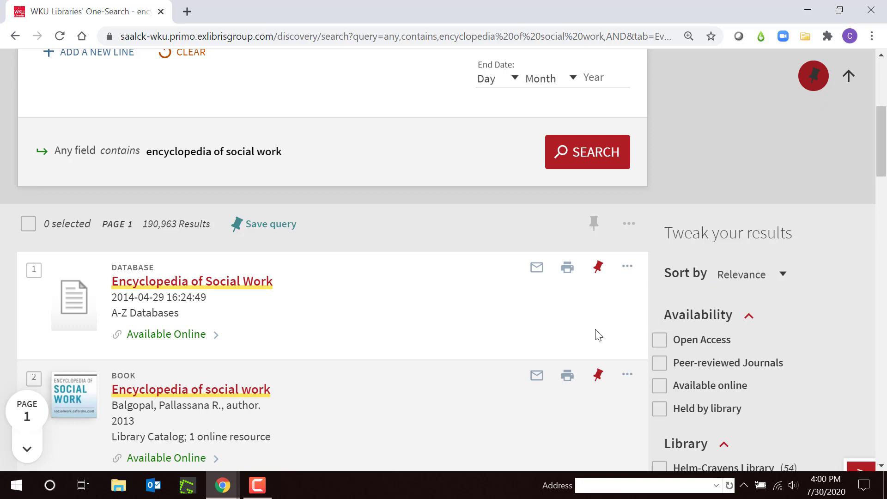
Step: Pin the Encyclopedia of Social Work database and open its Available Online full record
left_click(599, 273)
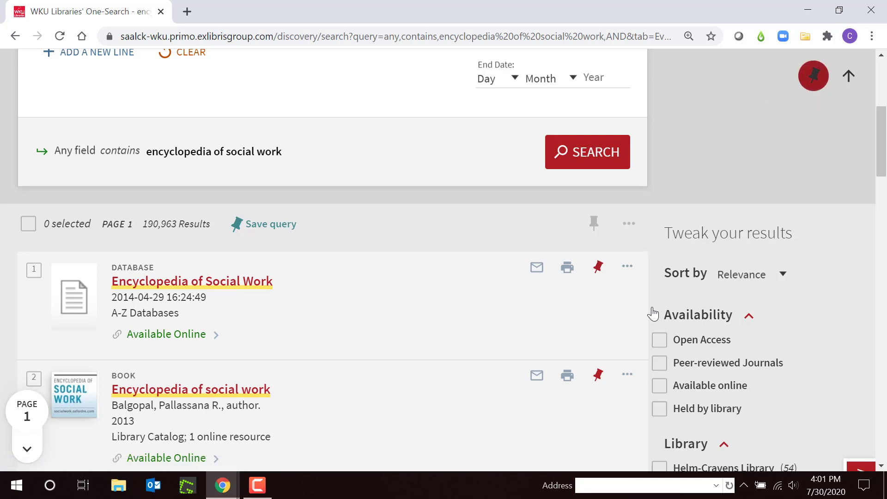
left_click(629, 271)
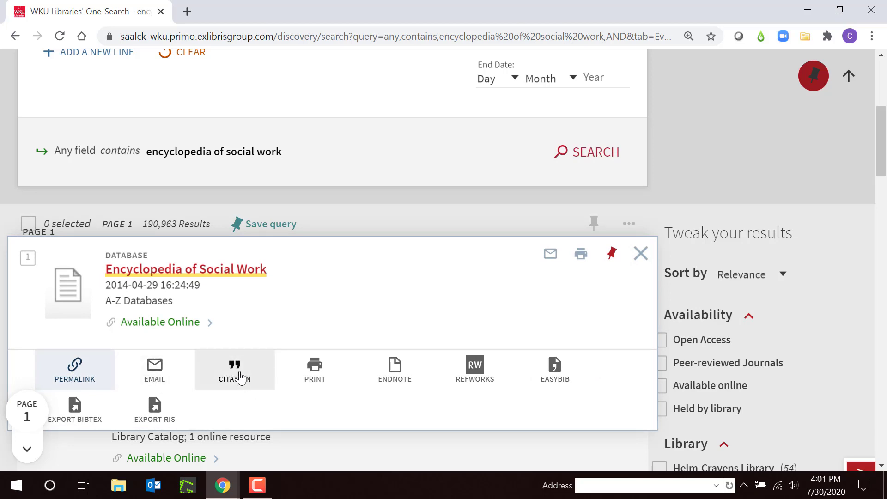
left_click(641, 253)
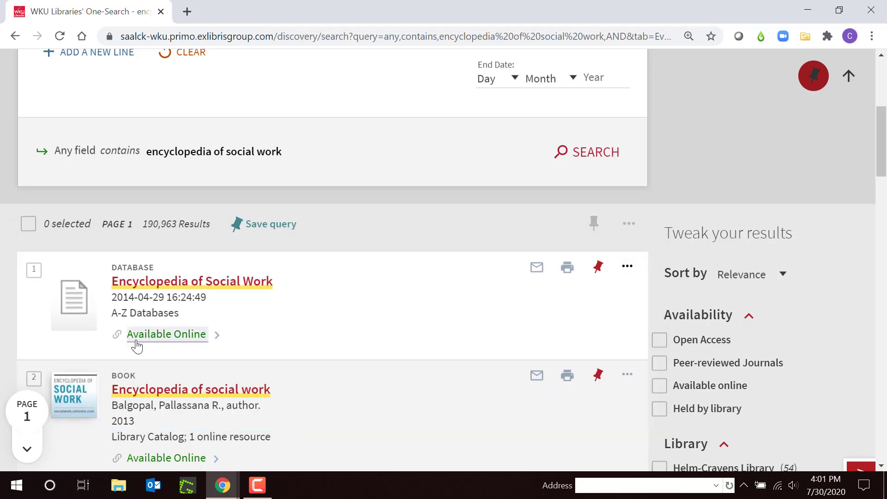
left_click(155, 346)
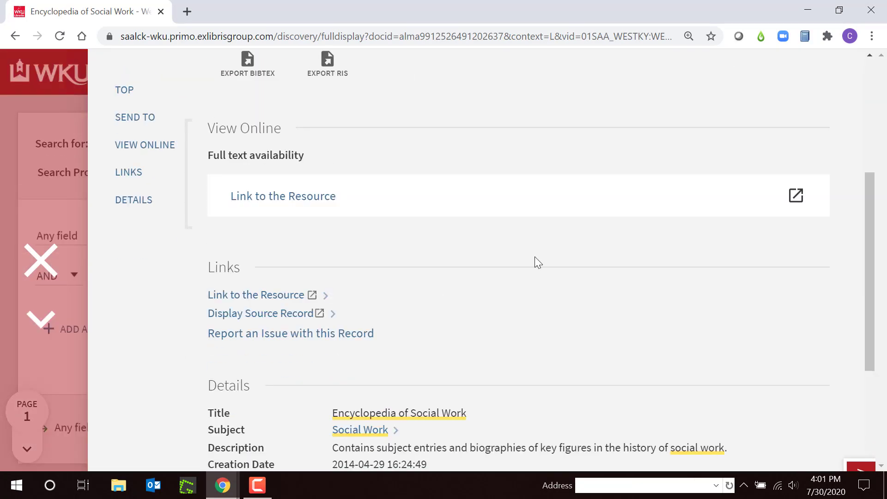
Step: Open the Oxford Encyclopedia of Social Work site from the record's resource link
left_click(284, 197)
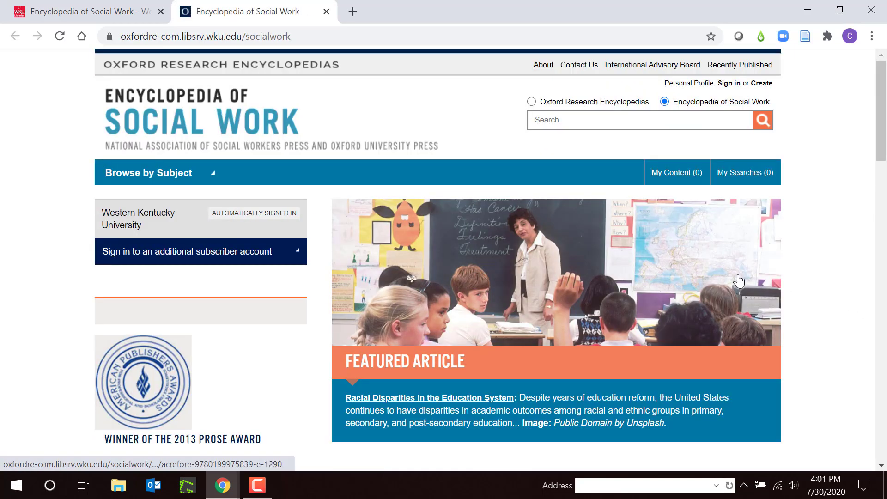
scroll(738, 281, "down", 2)
scroll(734, 349, "up", 2)
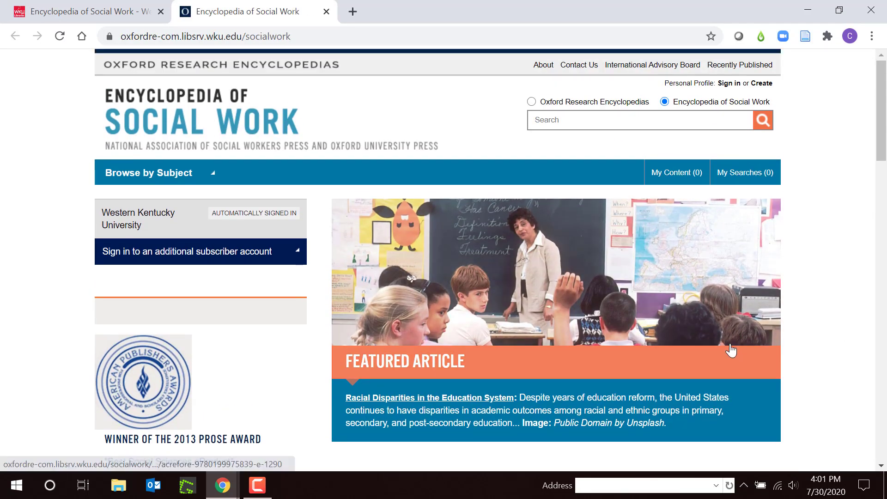
Step: Search the encyclopedia for 'rural practice' and open the Rural Practice article
left_click(588, 119)
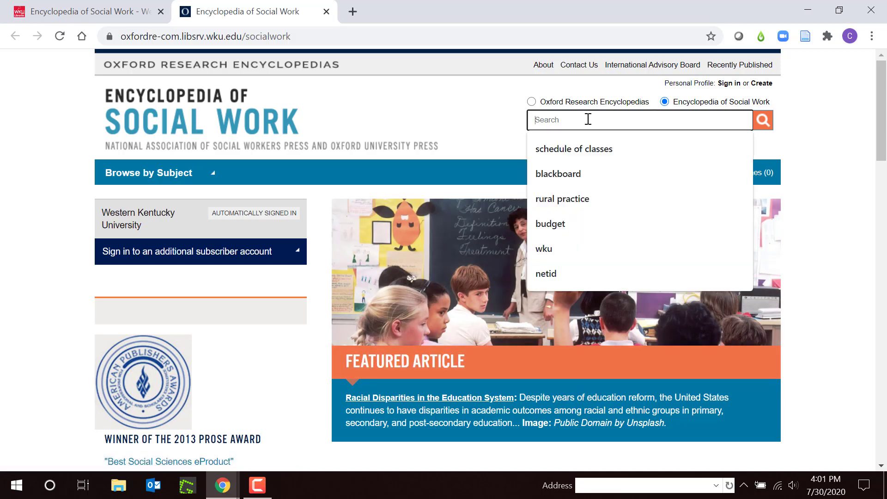
type("rural practice")
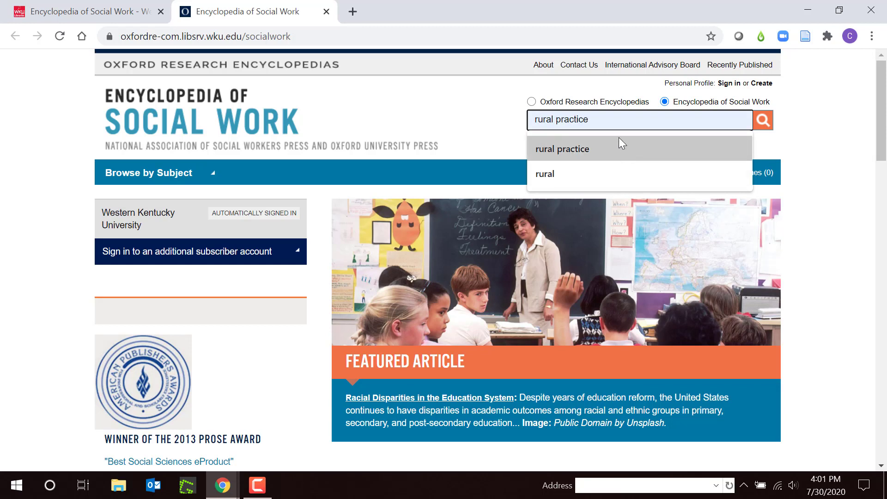
left_click(589, 148)
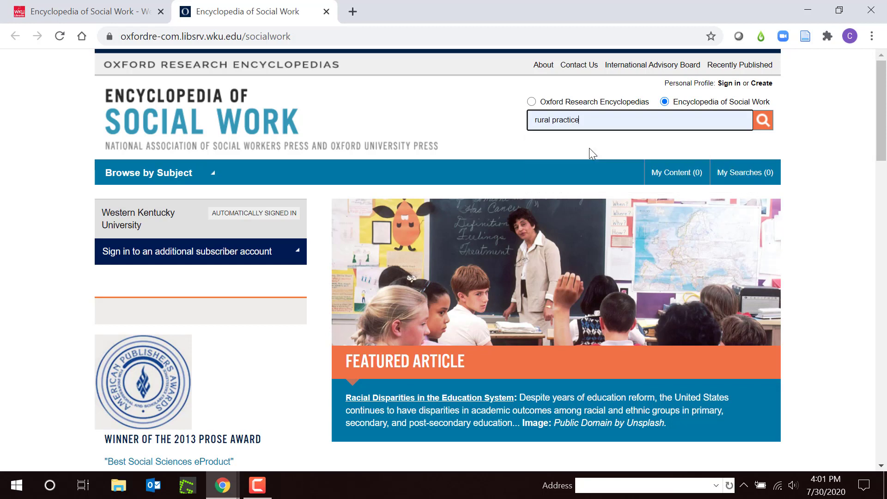
left_click(763, 121)
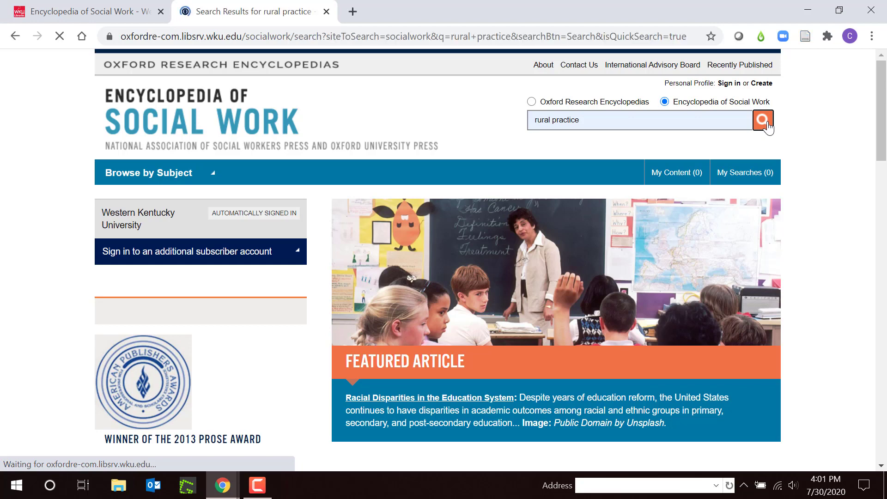
scroll(677, 245, "down", 1)
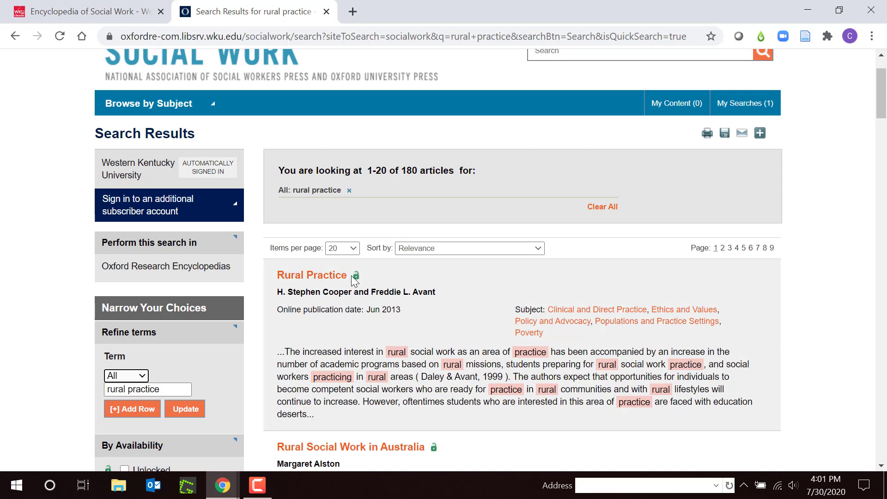
left_click(321, 280)
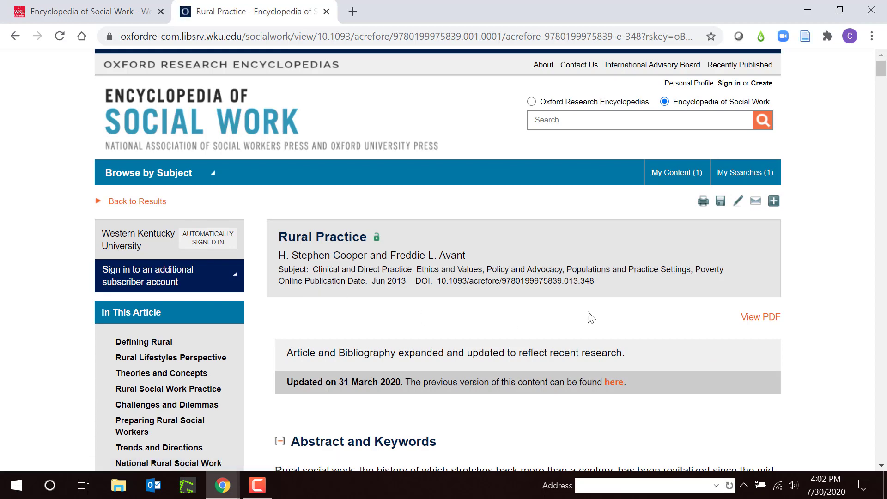
scroll(589, 315, "down", 3)
scroll(590, 317, "up", 3)
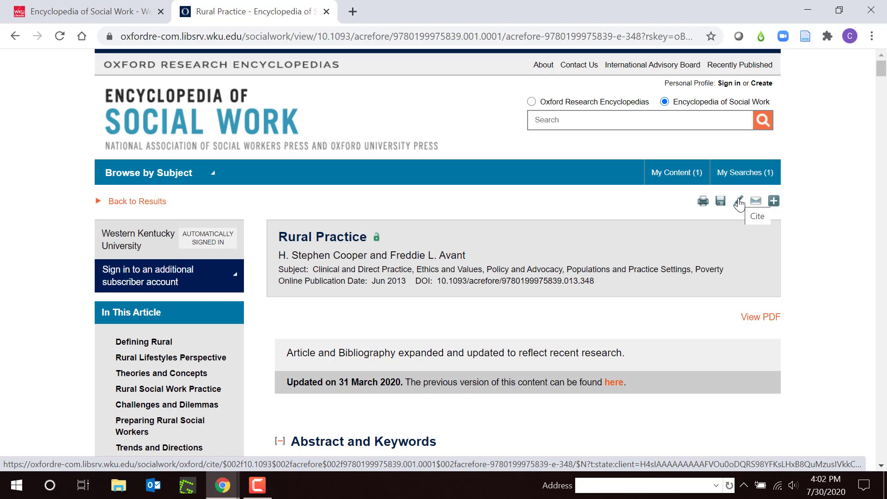
scroll(695, 309, "down", 3)
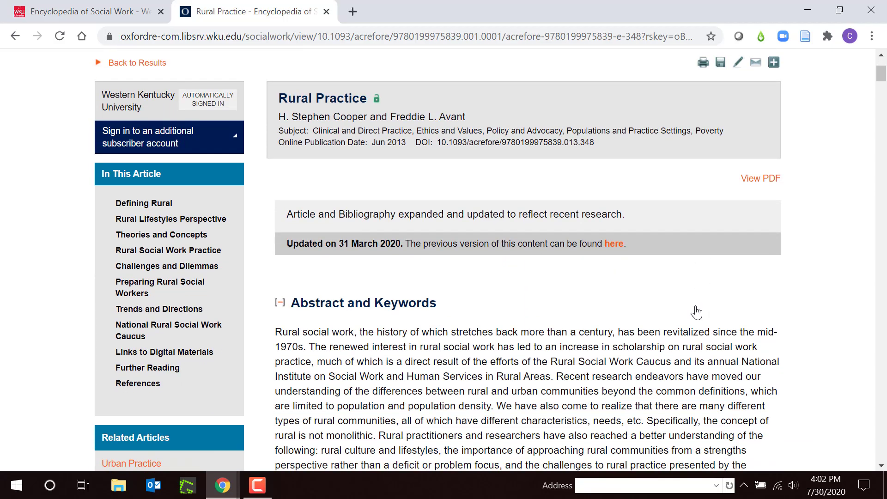
scroll(696, 313, "down", 5)
scroll(697, 306, "down", 8)
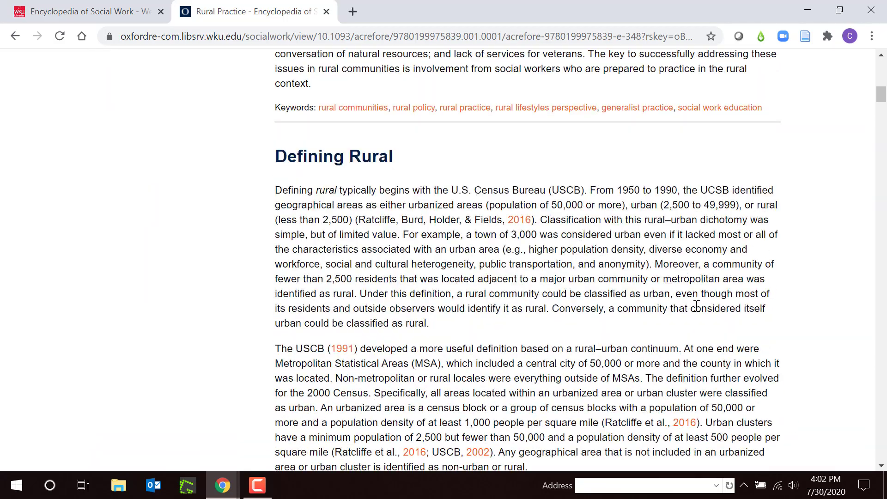
scroll(697, 307, "up", 10)
scroll(698, 310, "up", 6)
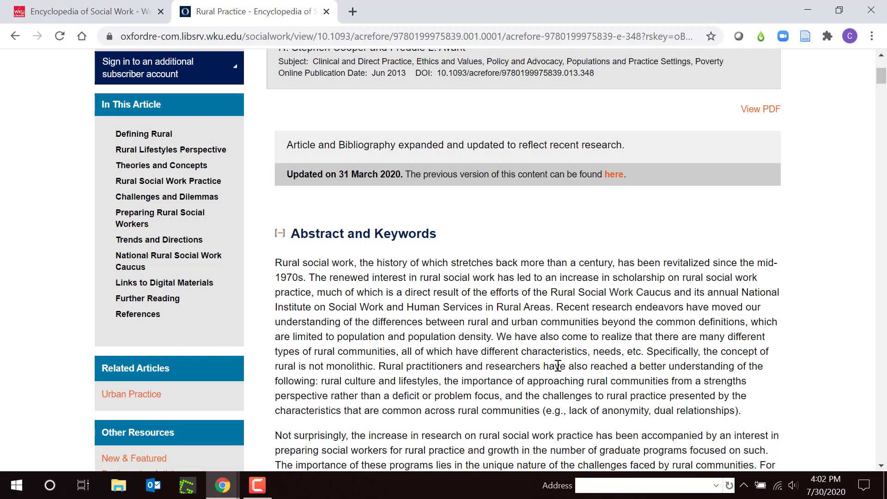
scroll(560, 396, "up", 5)
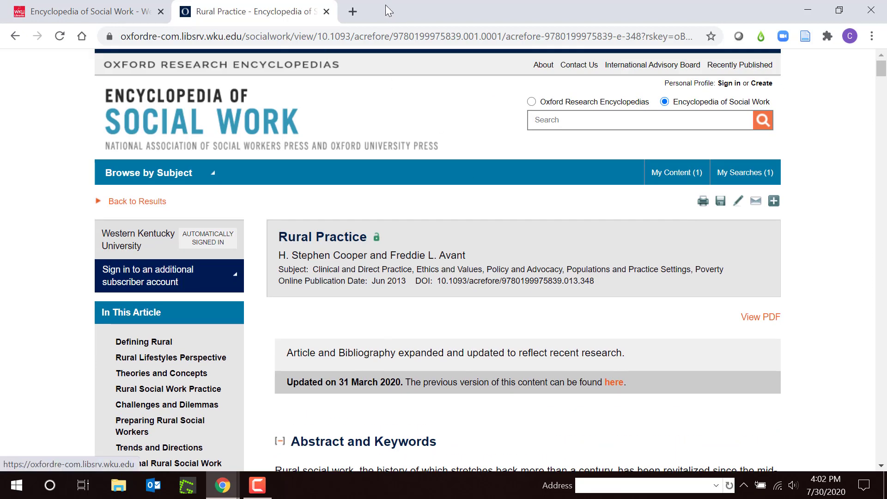
Step: Close the Rural Practice tab and full record, then clear the advanced search form
left_click(327, 14)
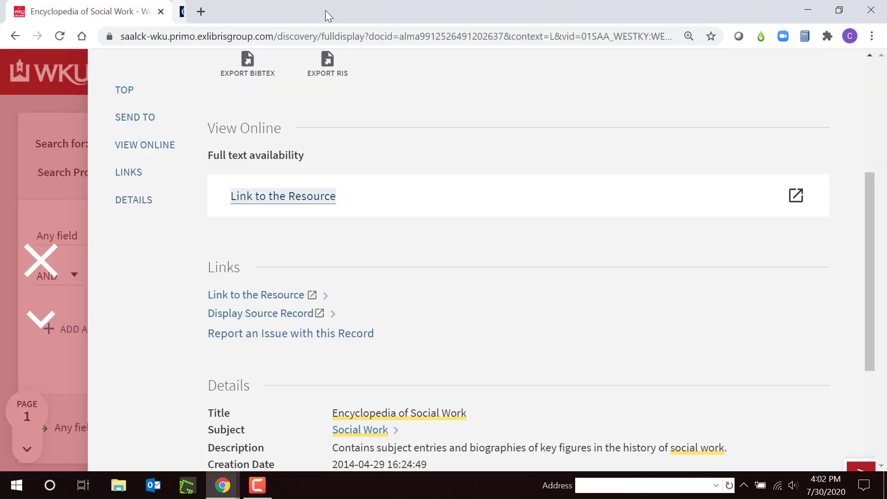
left_click(41, 260)
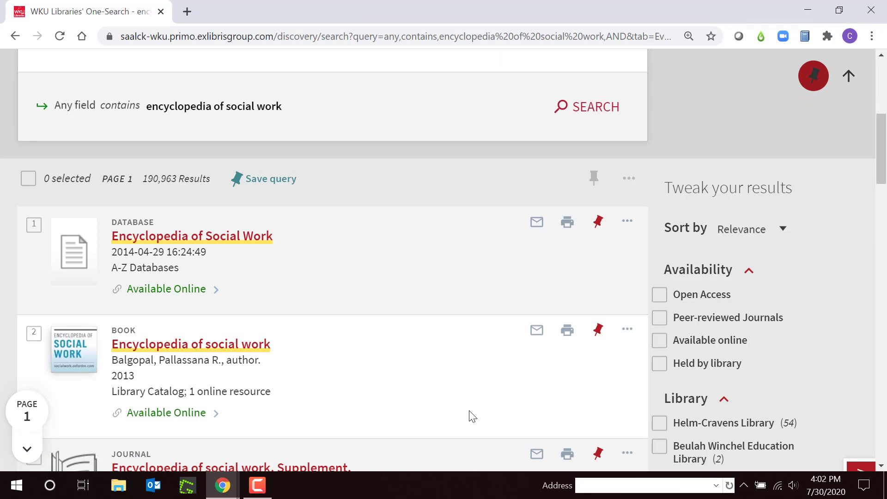
scroll(473, 403, "up", 5)
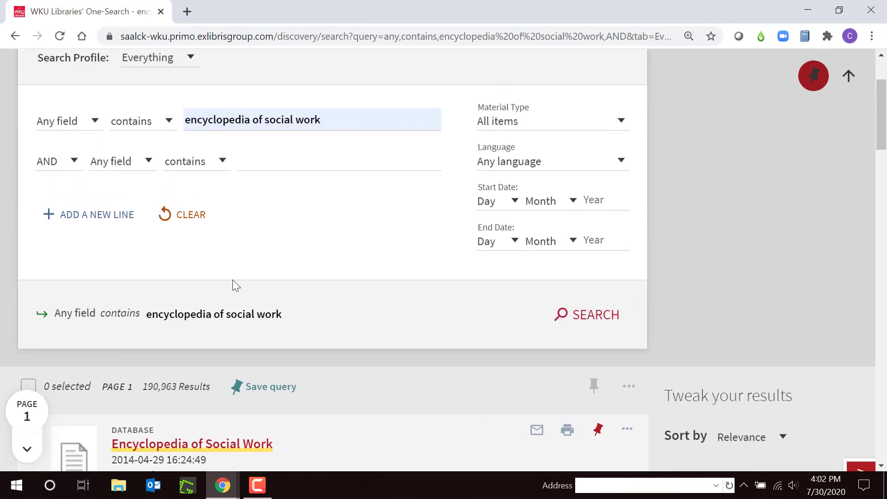
left_click(197, 215)
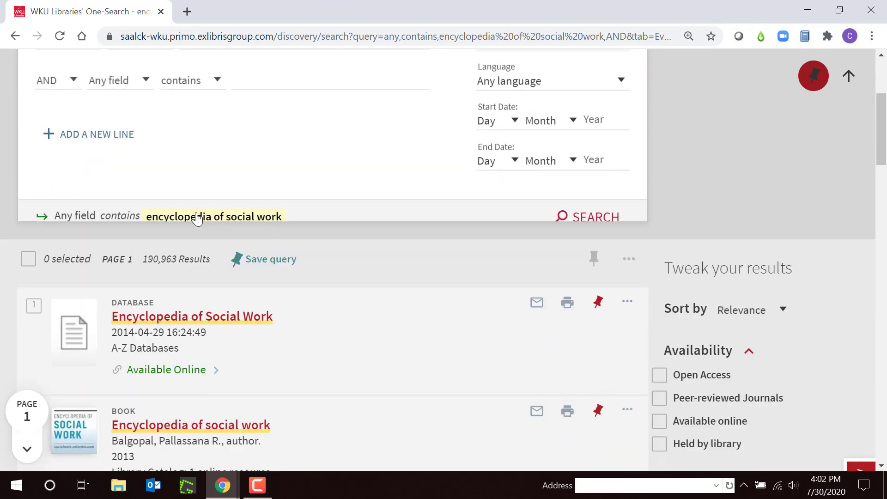
scroll(366, 210, "up", 5)
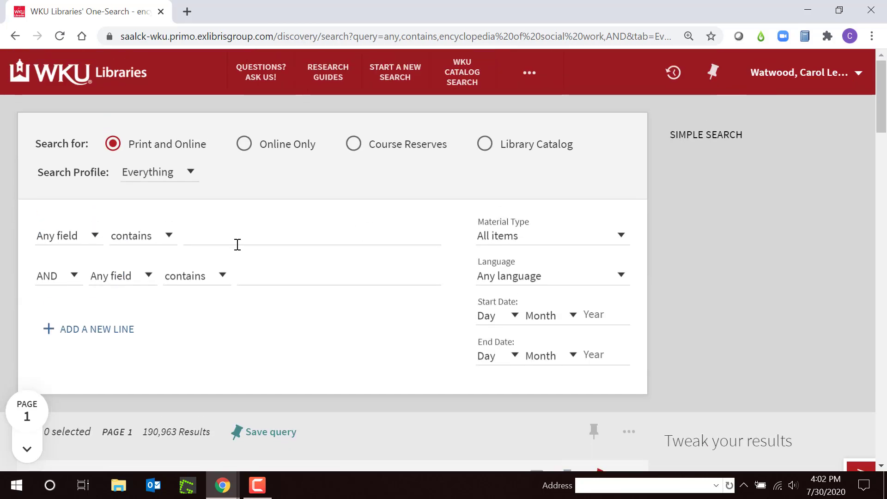
Step: Set the advanced search Material Type to Books
left_click(238, 245)
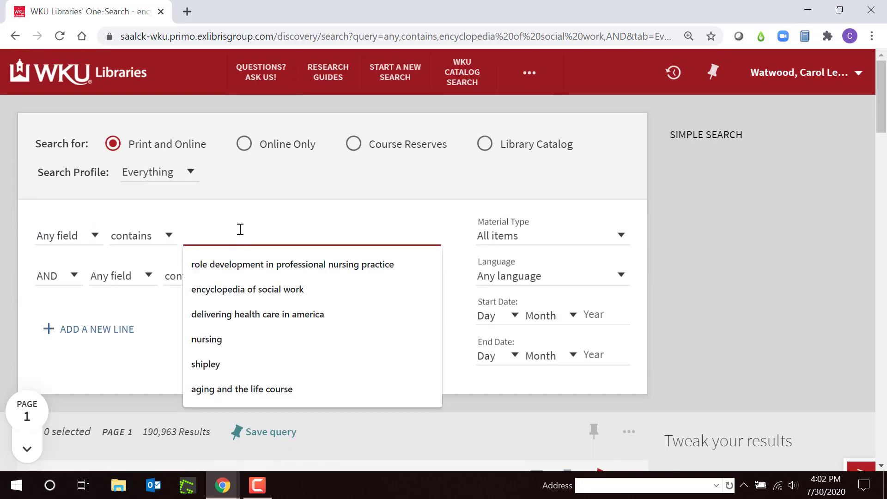
left_click(620, 235)
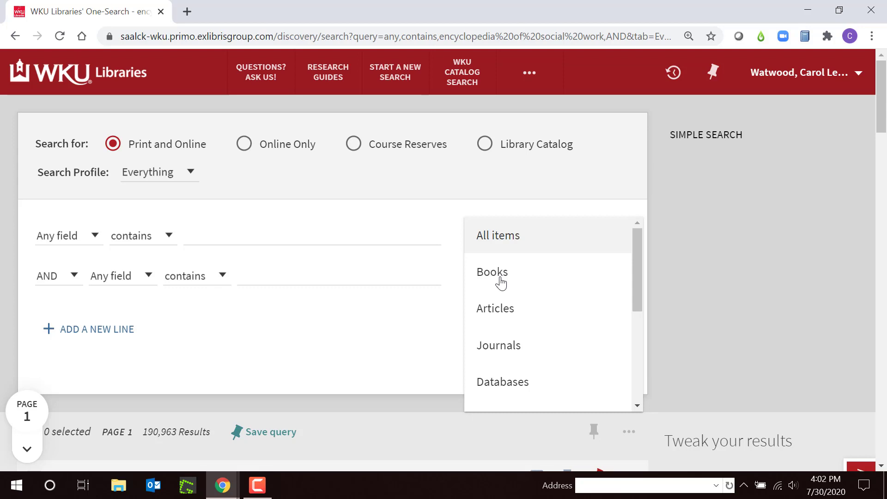
left_click(501, 283)
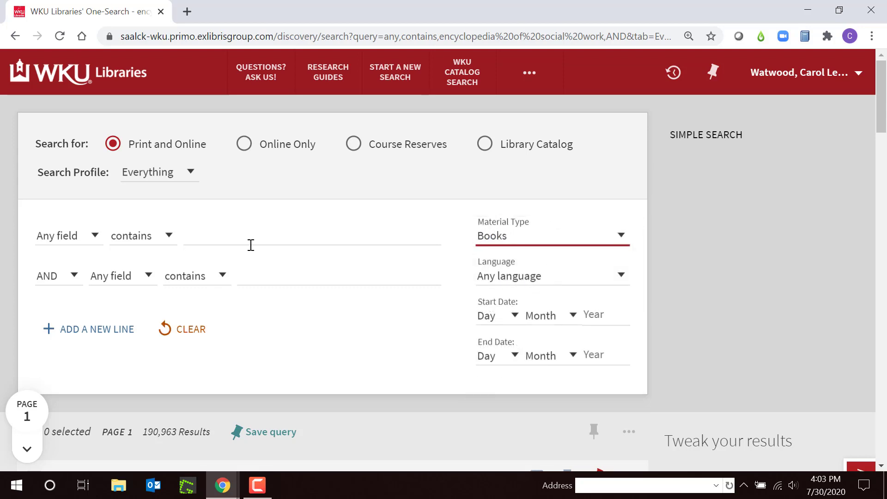
Step: Search Books for 'leadership social work', getting 2,898 results
left_click(203, 233)
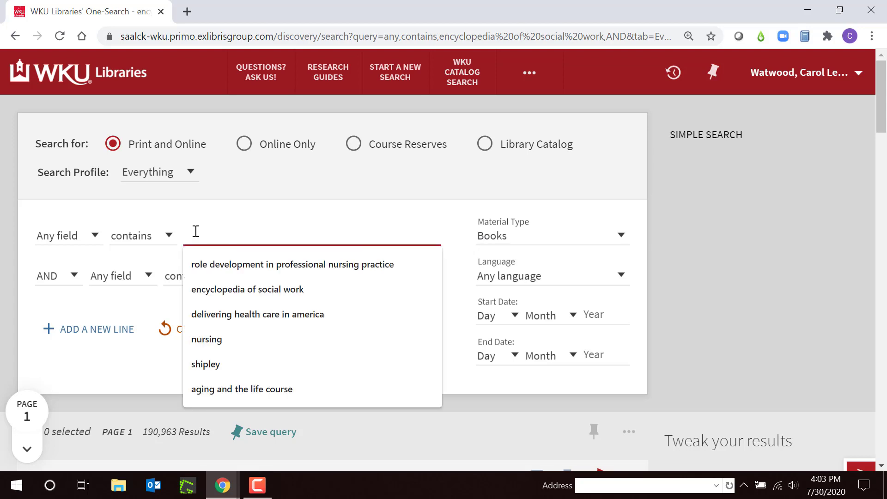
type("lea")
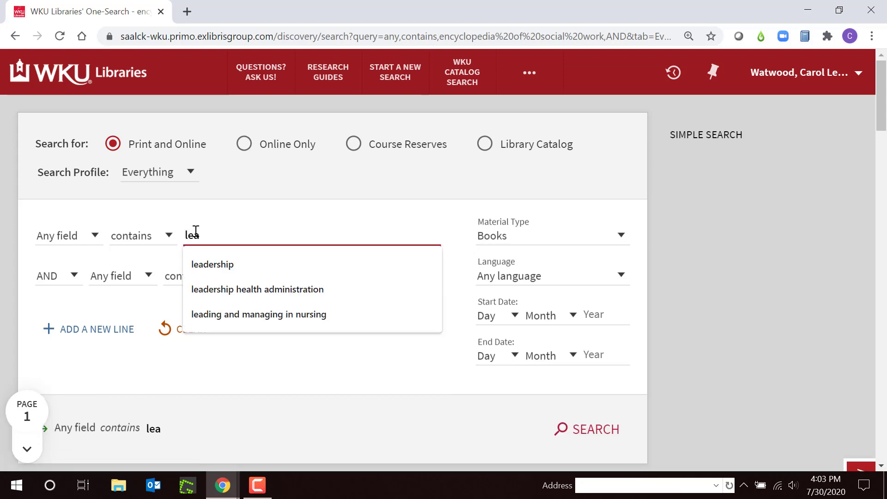
type("dersh")
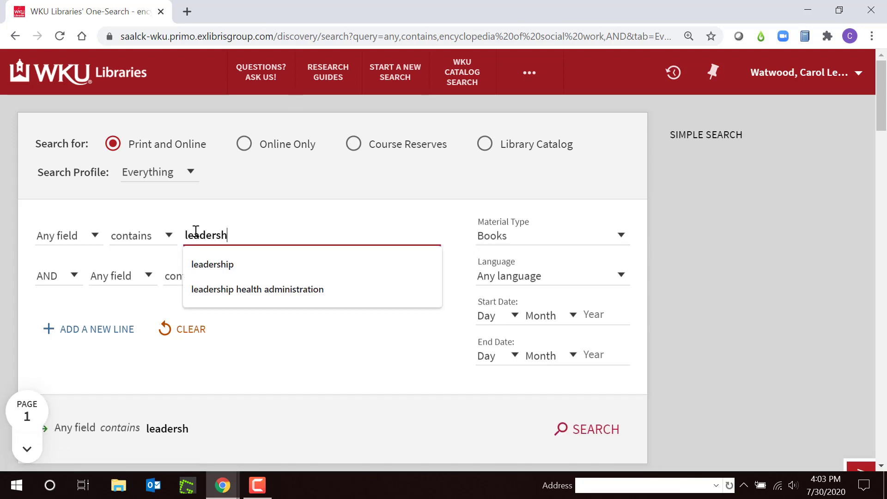
type("ip social")
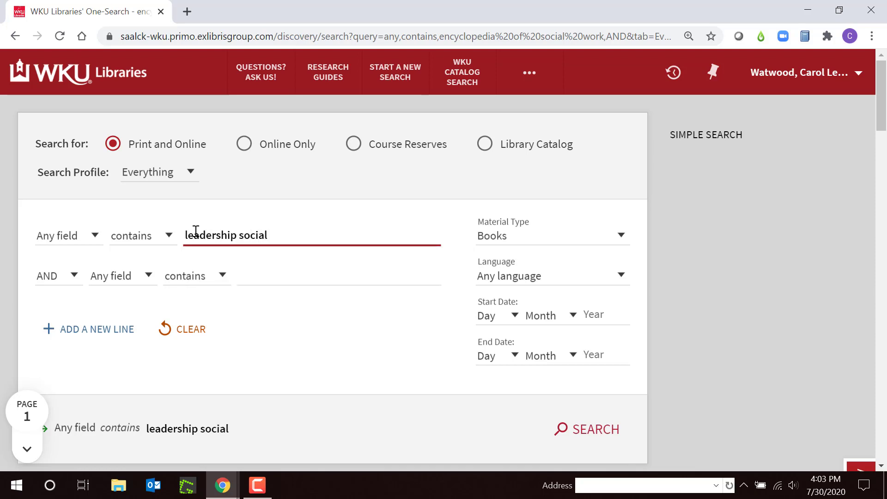
type(" work")
left_click(611, 429)
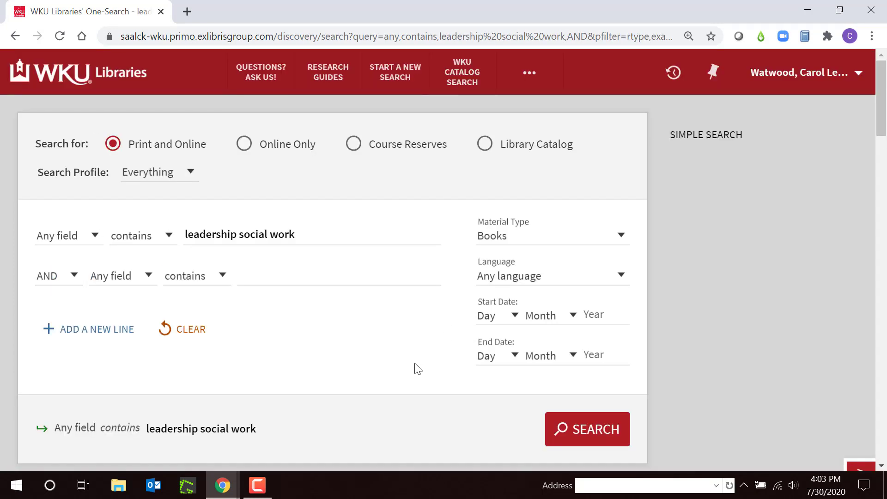
scroll(418, 343, "down", 1)
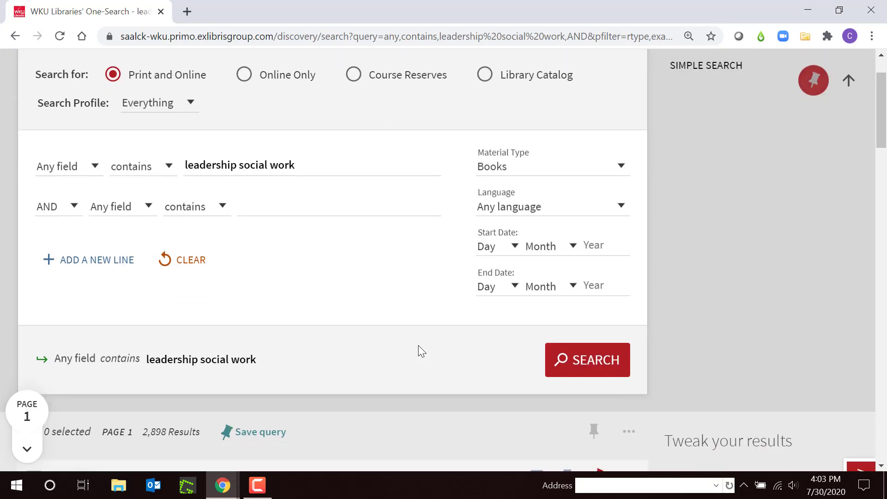
scroll(415, 344, "down", 3)
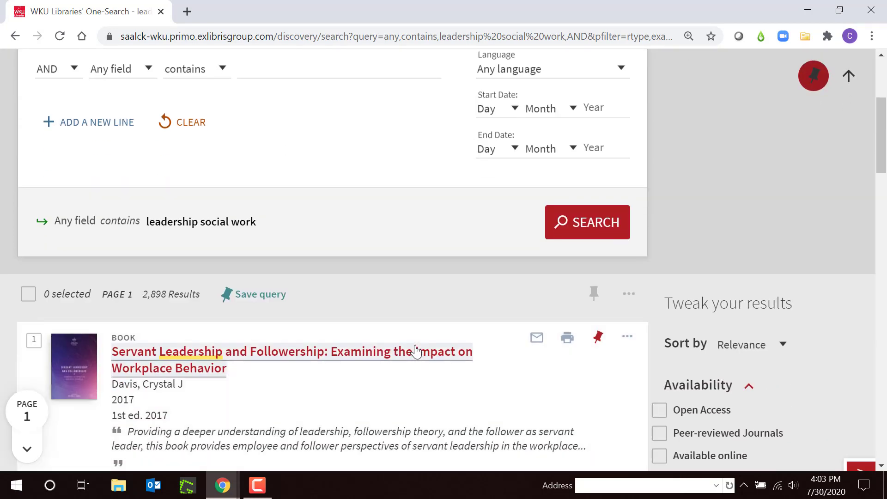
scroll(415, 350, "down", 6)
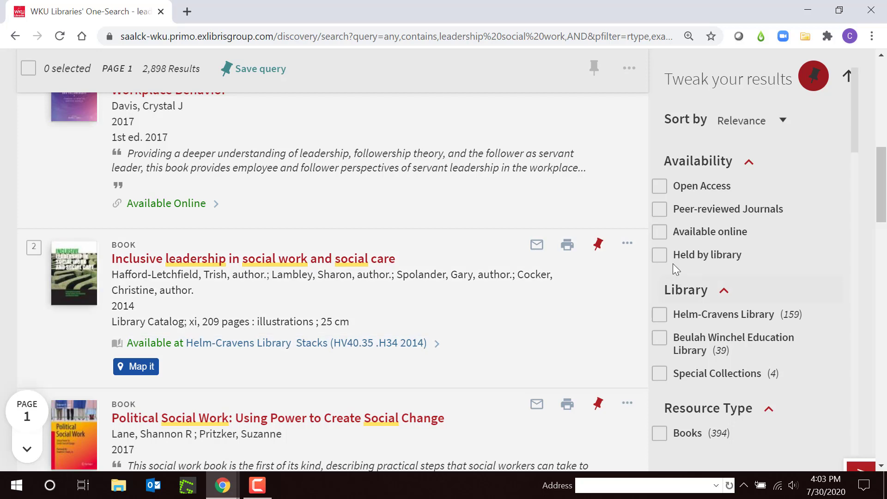
Step: Pin the book Inclusive leadership in social work and social care to favorites
left_click(599, 245)
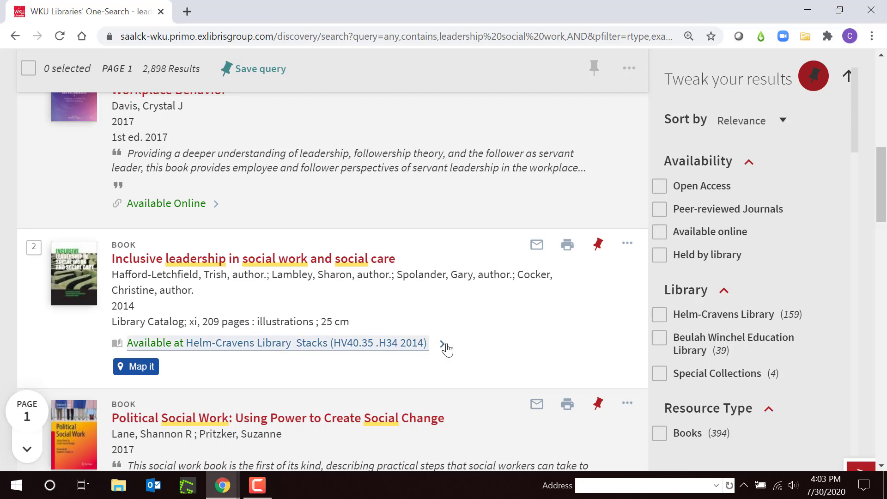
scroll(451, 343, "up", 2)
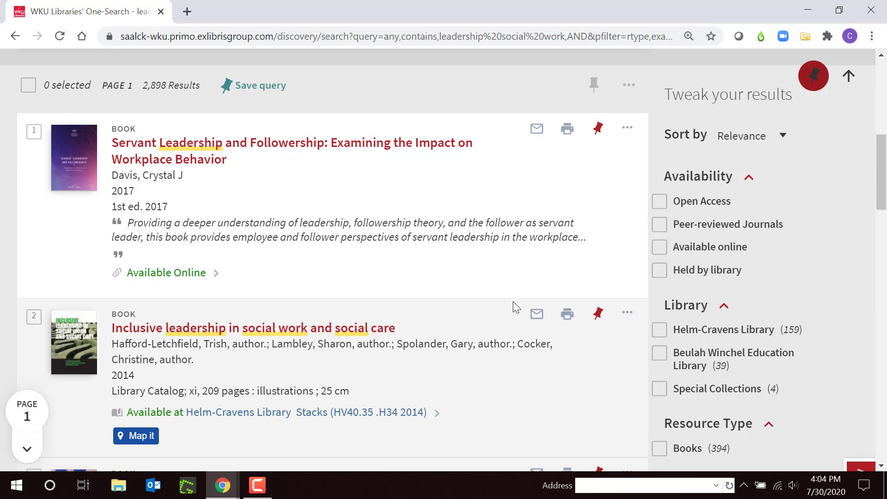
scroll(502, 303, "up", 3)
scroll(501, 303, "up", 5)
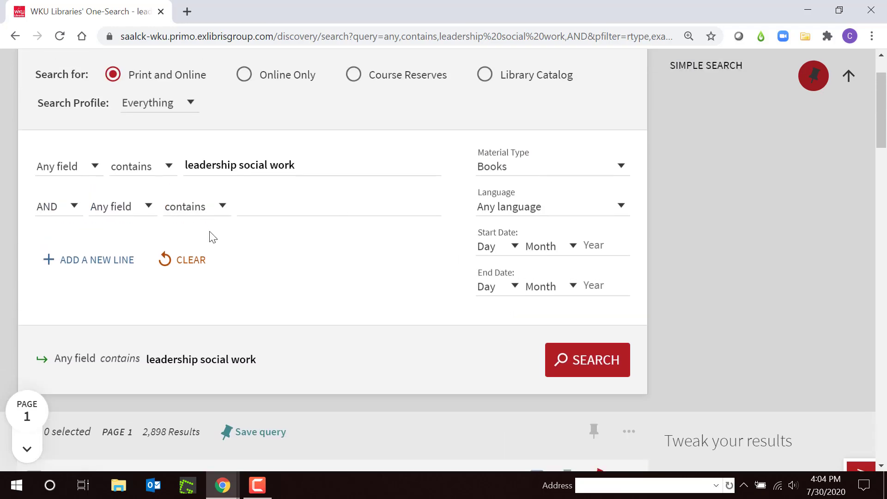
Step: Clear the form and run an Articles-only search for 'covid-19 social work' (14,607 results)
left_click(192, 262)
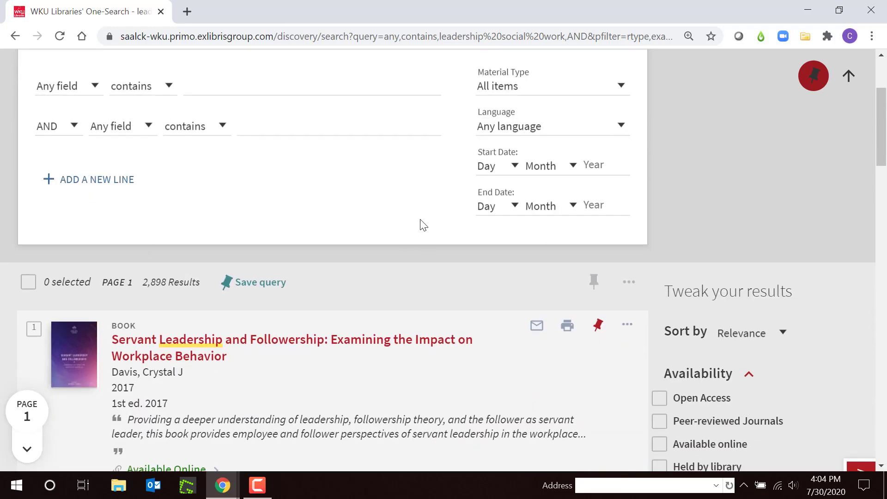
scroll(423, 225, "up", 3)
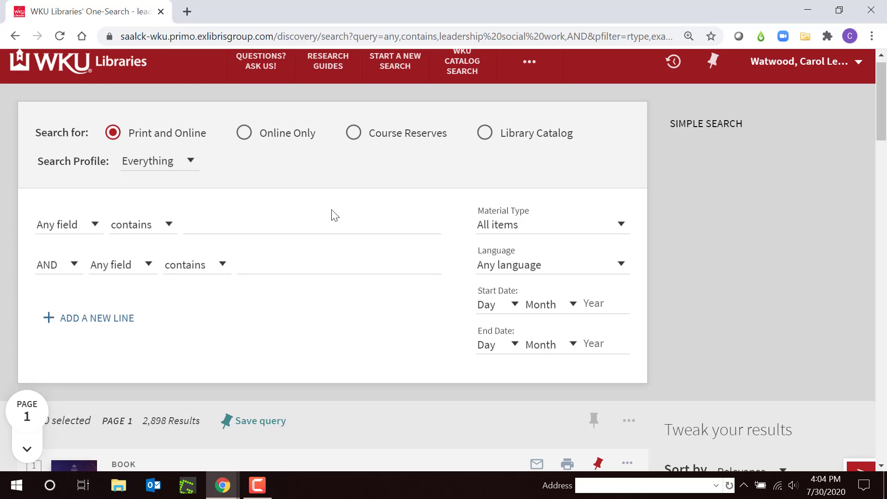
left_click(224, 224)
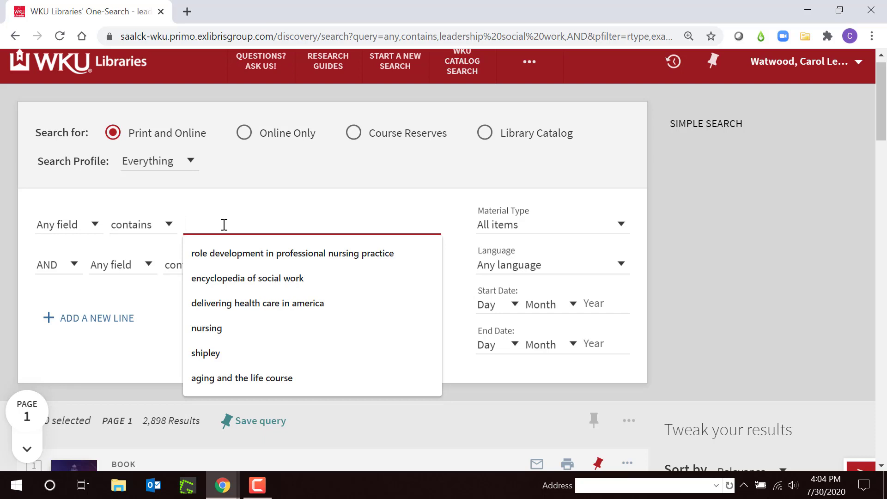
type("cov")
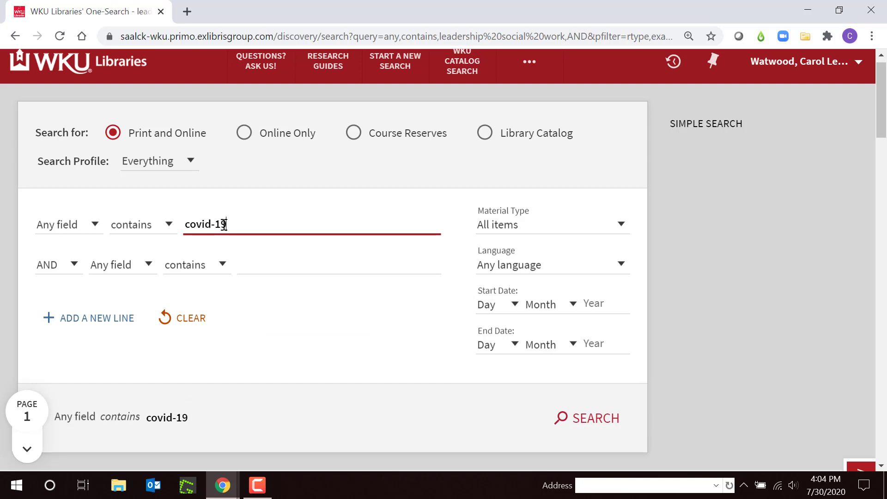
type("id-19 social ")
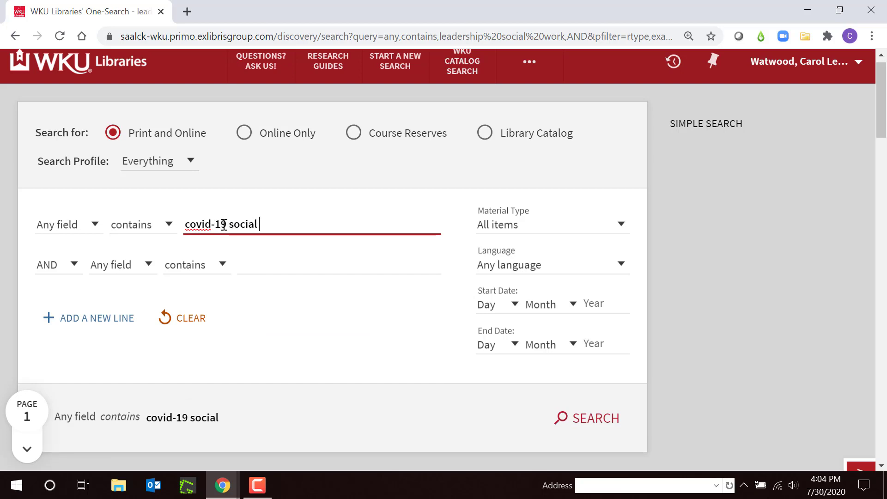
type("work")
left_click(623, 229)
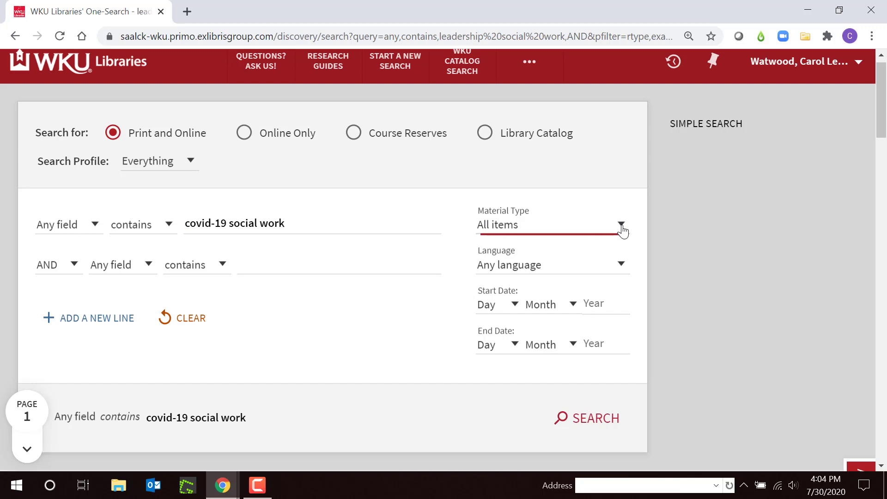
left_click(499, 302)
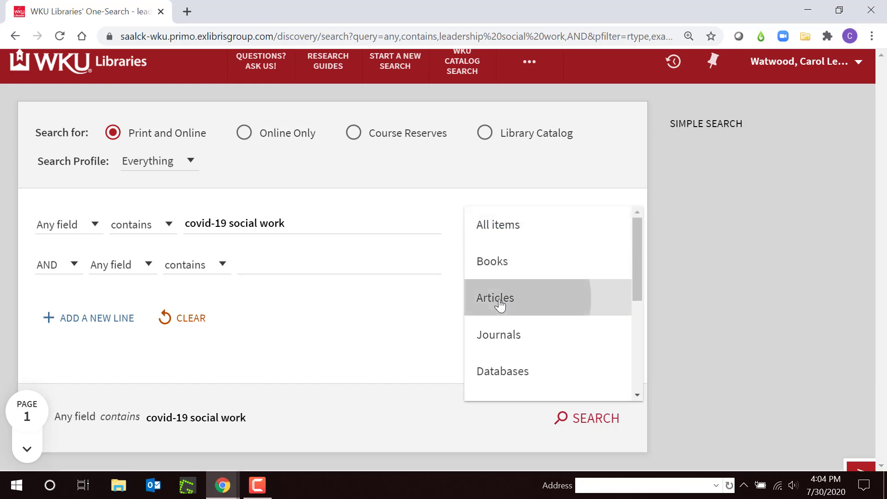
scroll(585, 261, "down", 1)
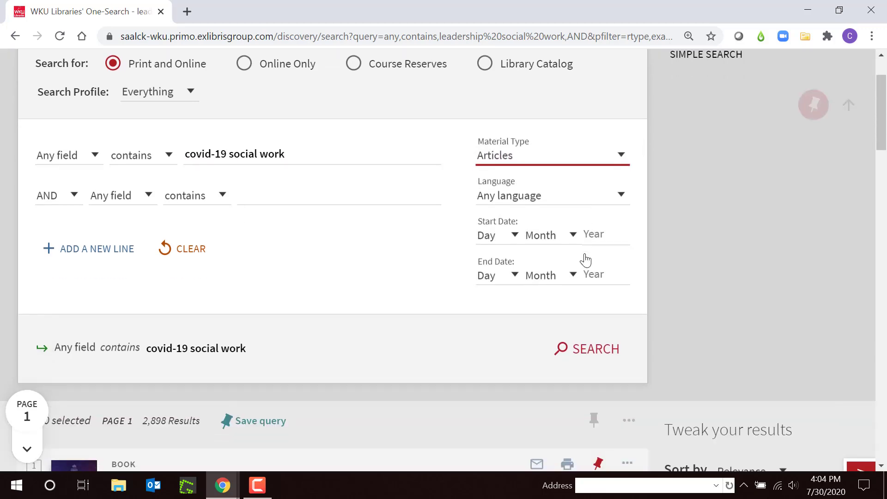
left_click(609, 360)
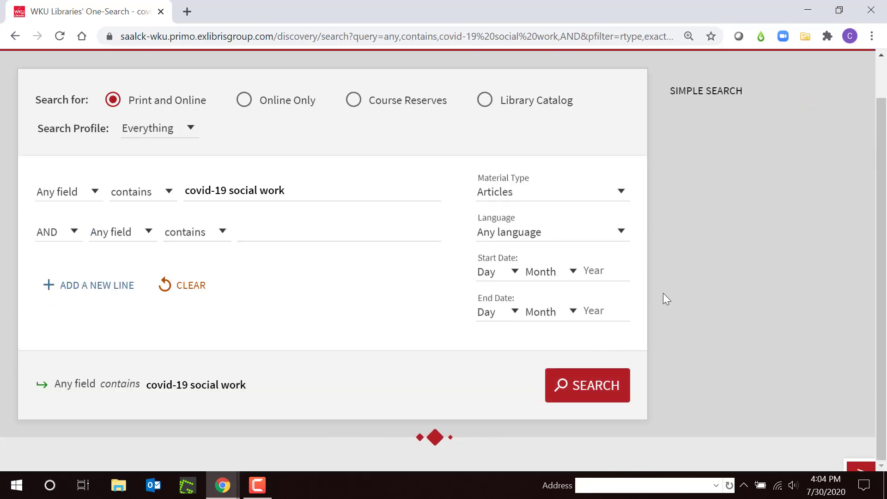
scroll(592, 329, "down", 3)
scroll(592, 329, "down", 5)
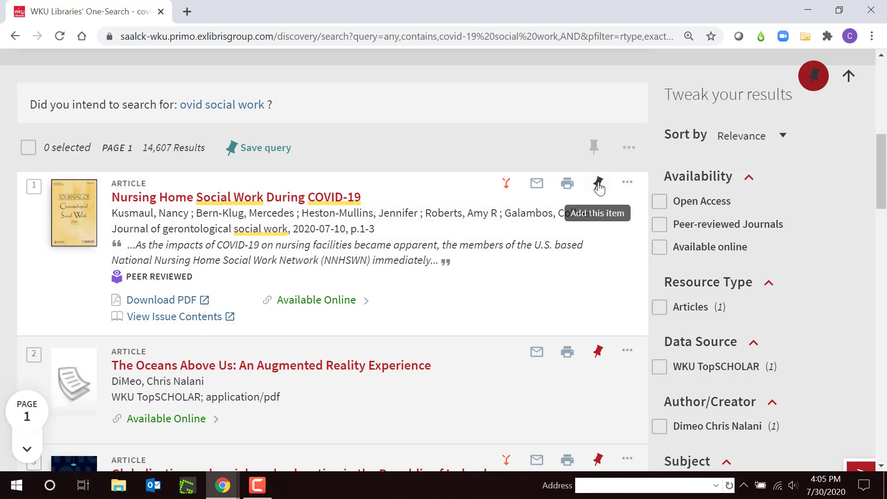
Step: Pin Nursing Home Social Work, Social Work Values in Action, and Loneliness and Social Isolation articles
left_click(599, 185)
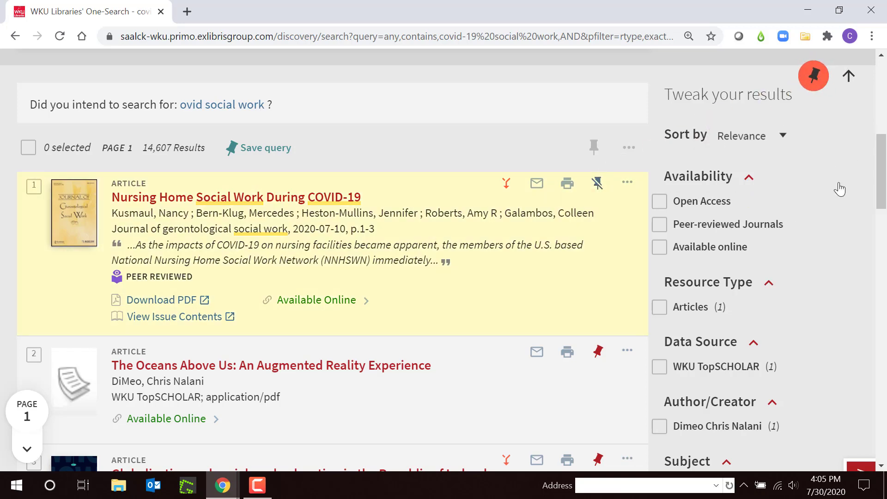
scroll(840, 194, "up", 5)
scroll(840, 197, "down", 6)
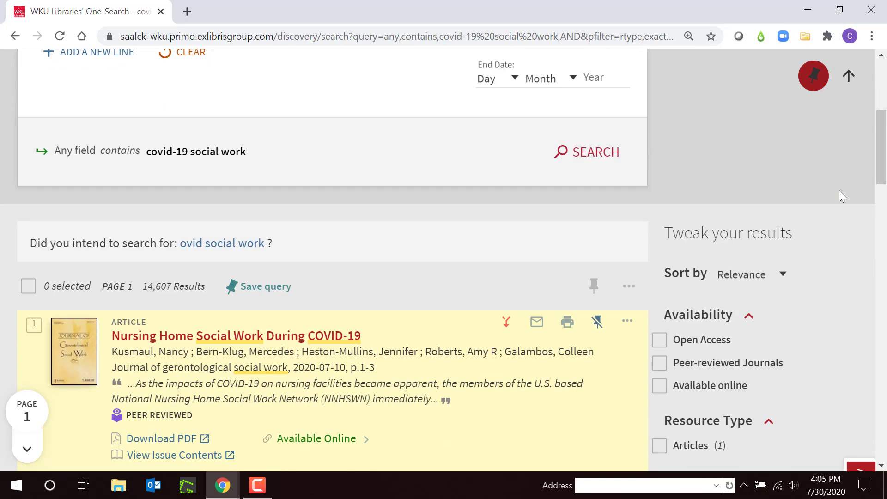
scroll(839, 190, "down", 2)
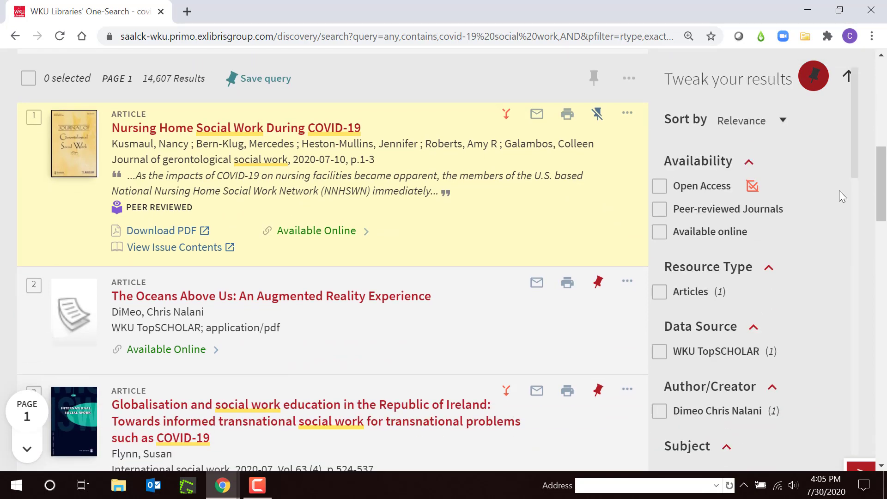
mouse_move(129, 213)
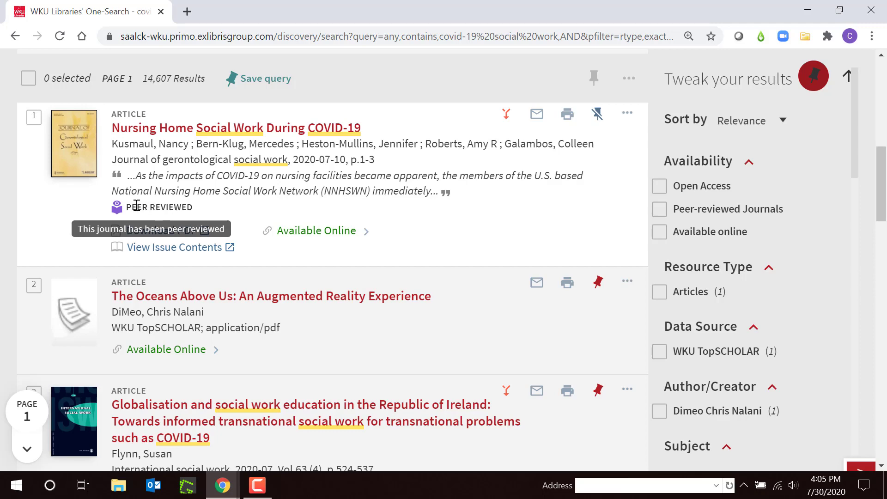
scroll(563, 225, "down", 8)
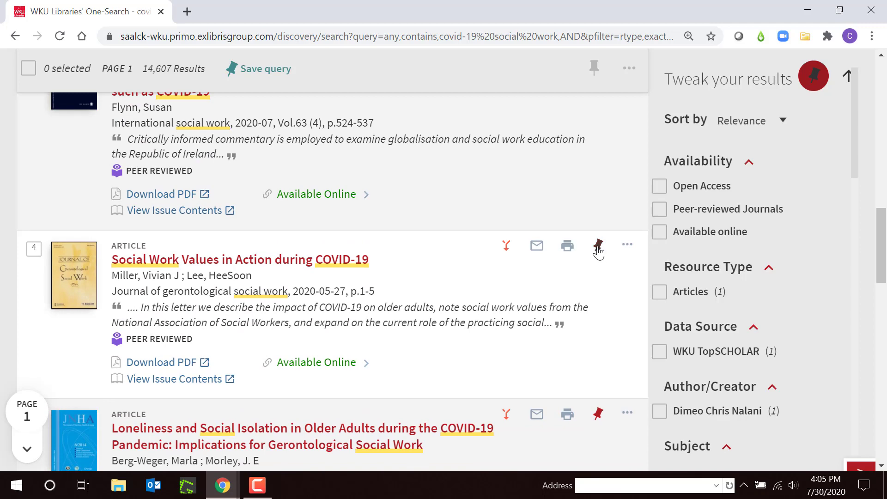
left_click(598, 247)
scroll(600, 270, "down", 3)
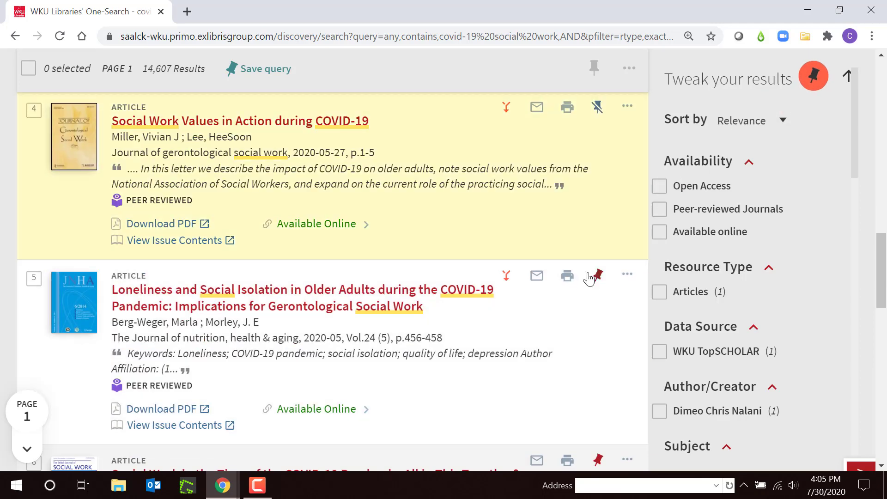
left_click(598, 277)
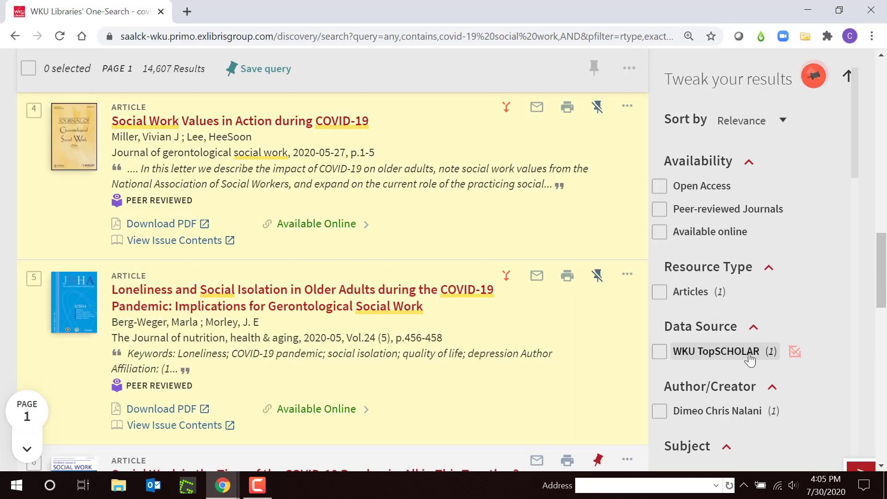
scroll(791, 332, "up", 4)
scroll(789, 331, "up", 10)
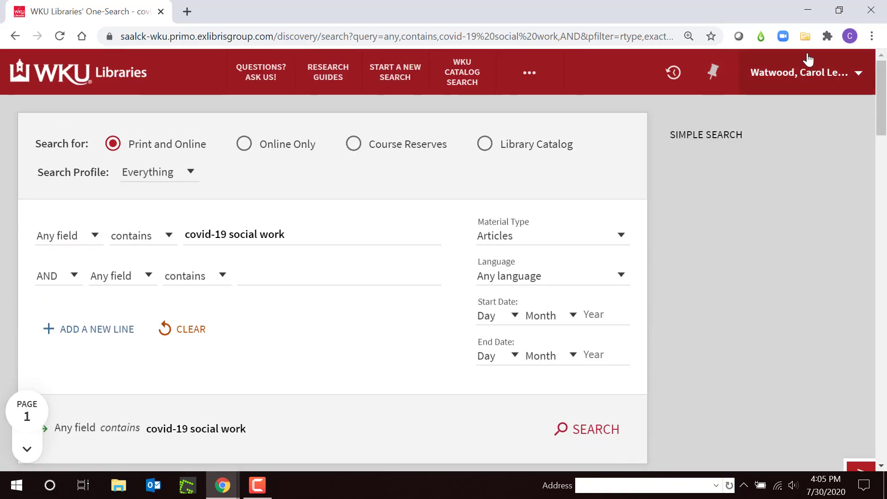
Step: Open My Favorites and scroll through the 117 saved records
left_click(714, 73)
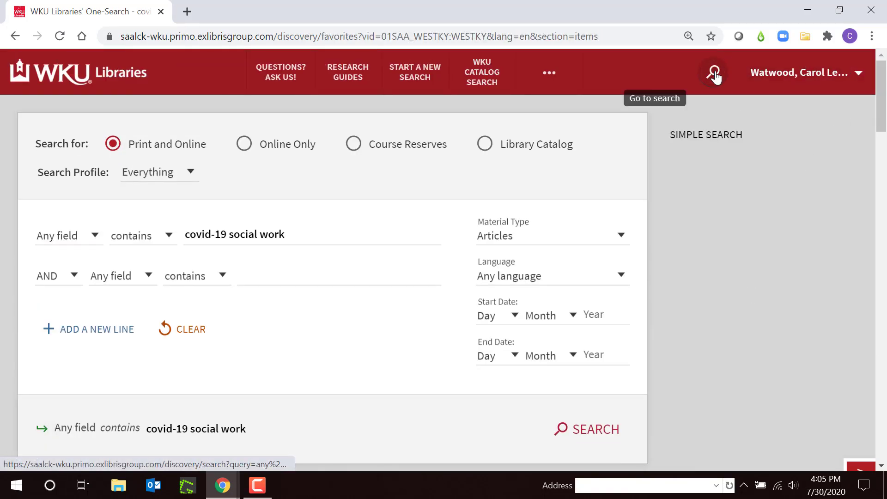
scroll(499, 300, "down", 9)
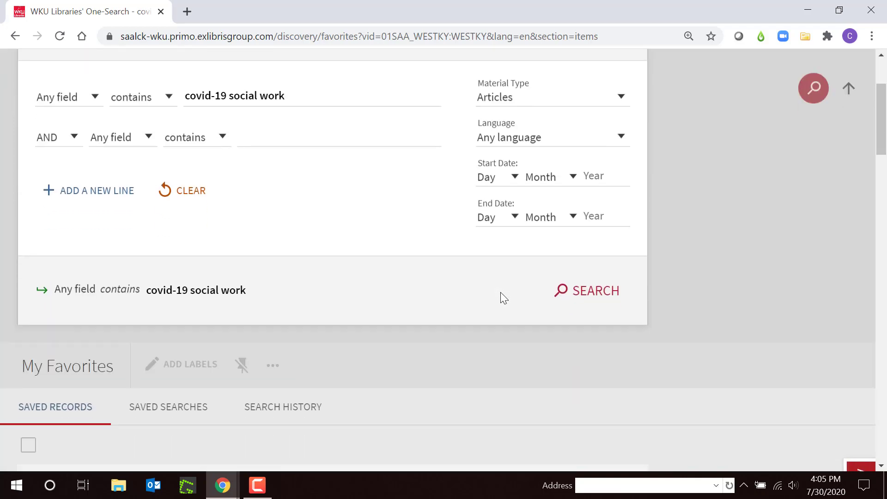
scroll(501, 299, "down", 6)
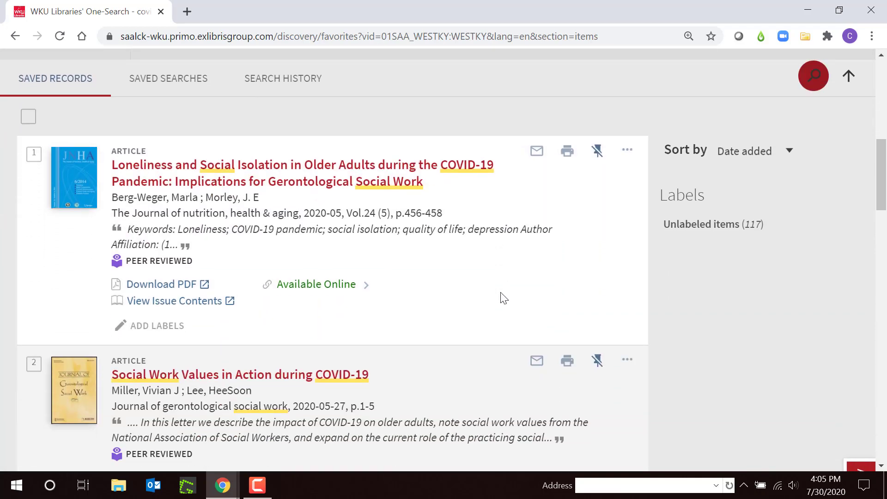
scroll(501, 294, "down", 1)
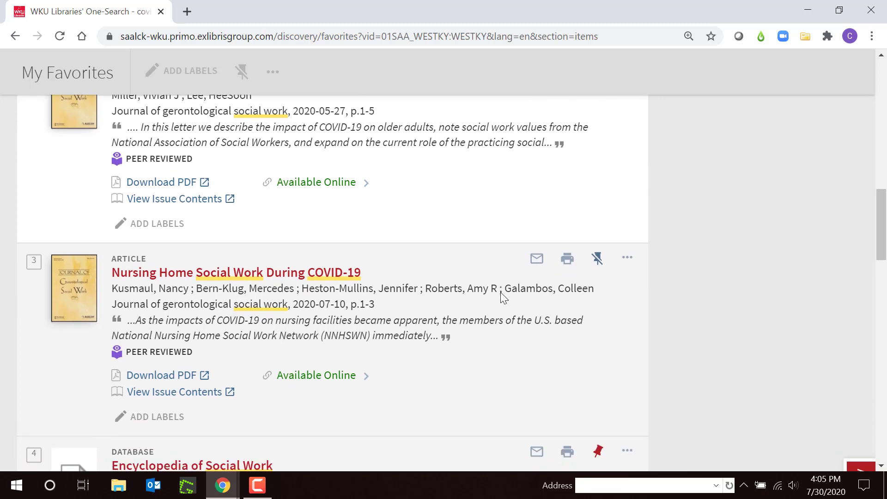
scroll(502, 293, "up", 3)
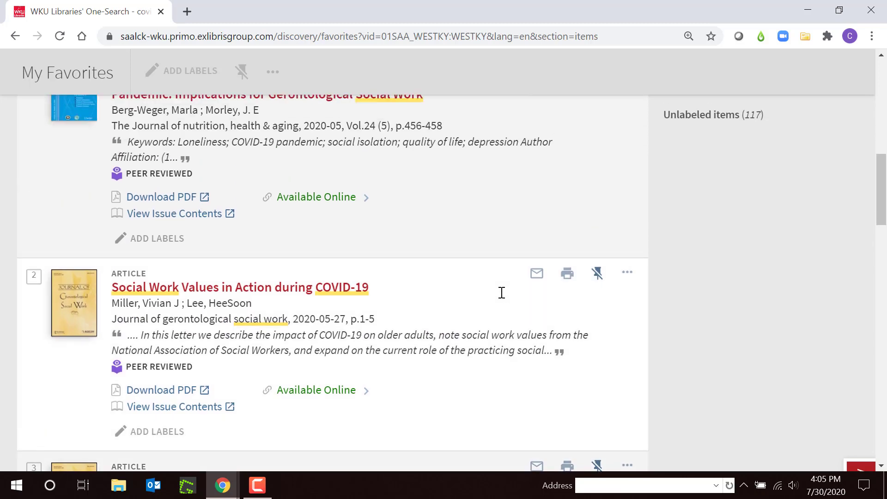
scroll(501, 293, "up", 2)
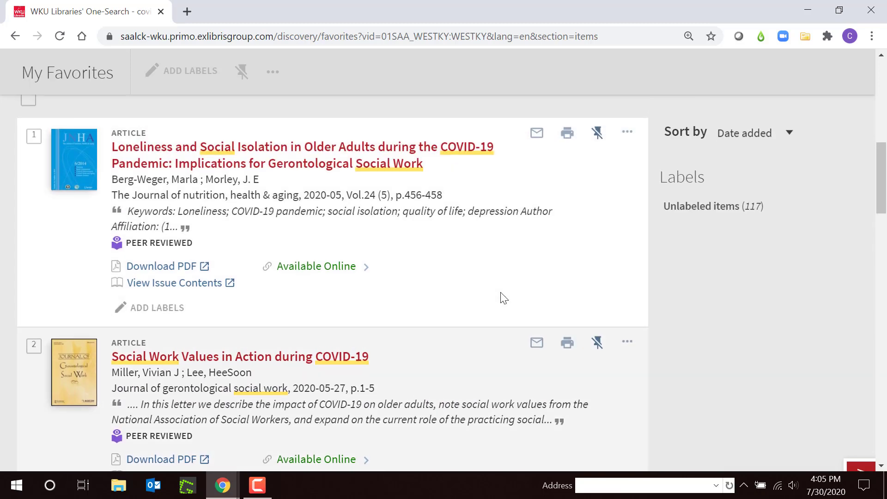
scroll(382, 216, "down", 2)
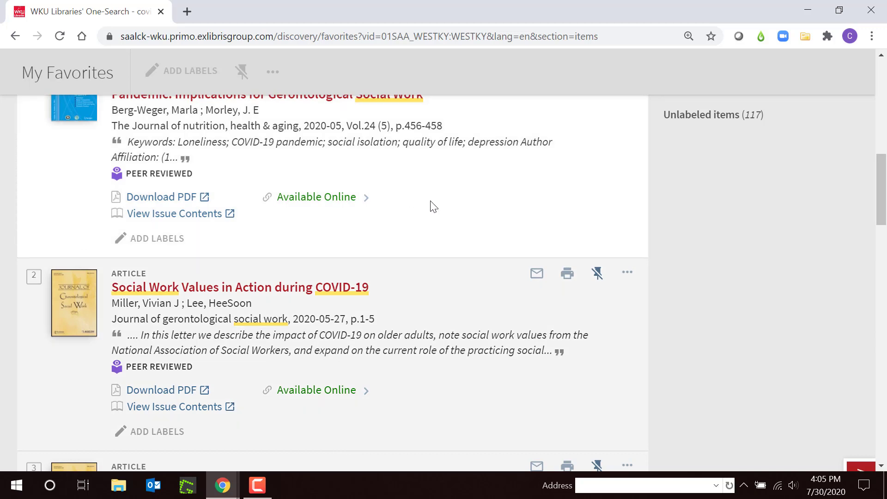
scroll(445, 259, "up", 1)
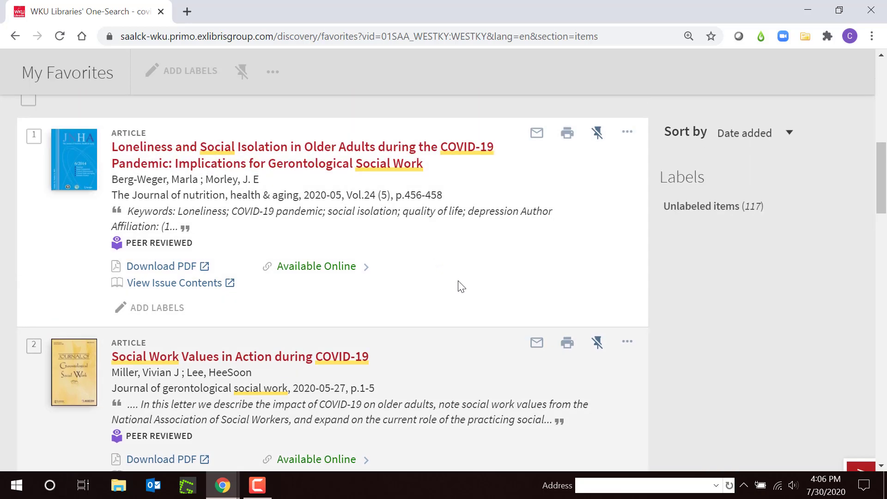
scroll(459, 282, "up", 4)
scroll(459, 281, "up", 2)
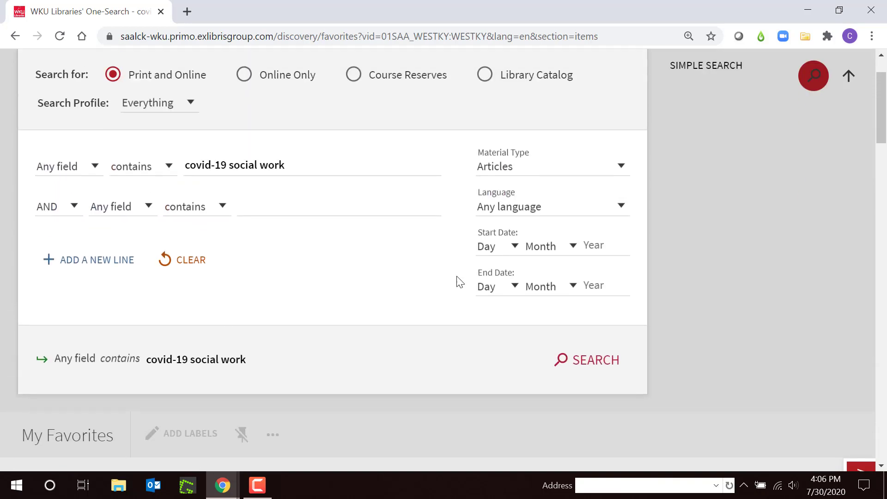
scroll(420, 236, "up", 1)
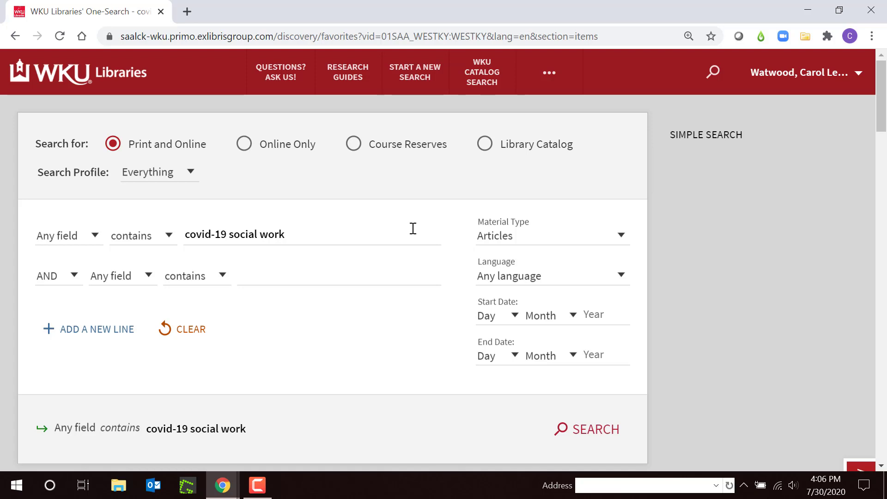
Step: Return to the WKU Libraries homepage via its logo and open the A-Z Databases list
left_click(123, 74)
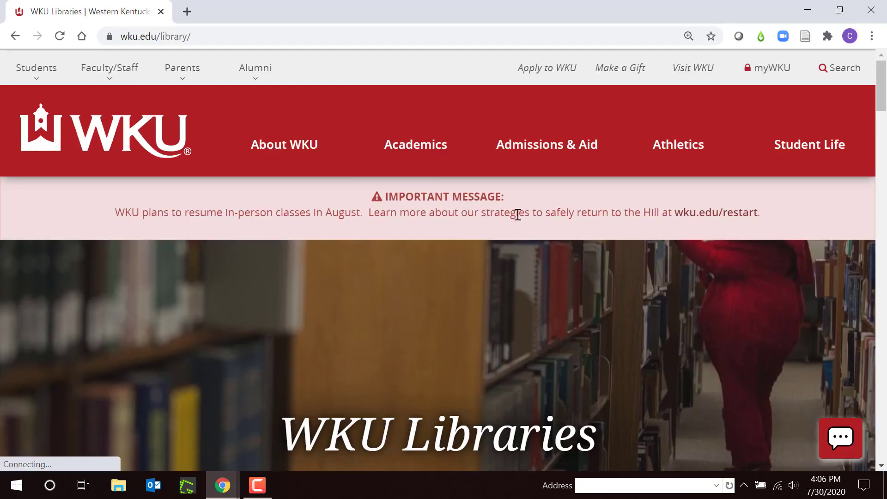
scroll(553, 223, "down", 4)
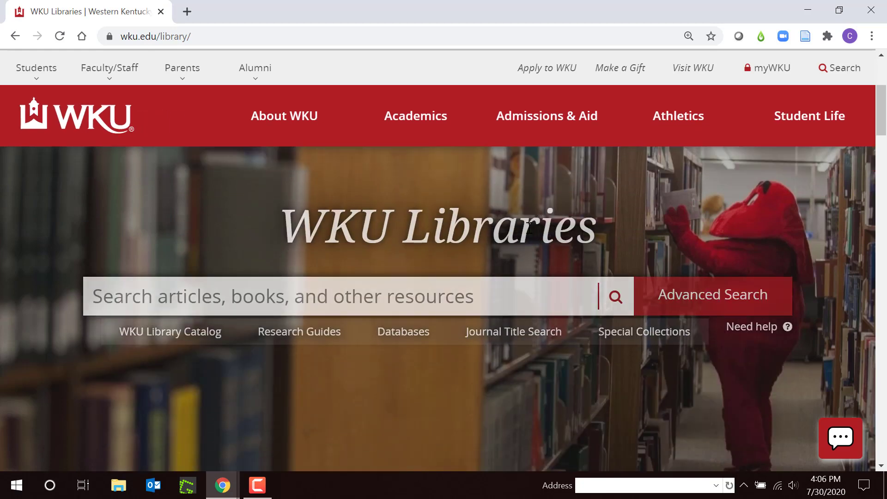
left_click(404, 337)
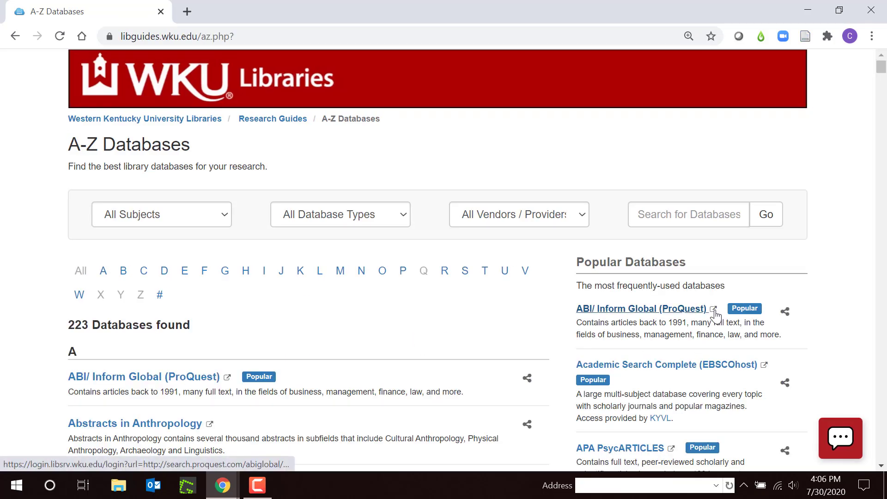
Step: Open Academic Search Complete and enter 'covid-19' as the first search term
left_click(666, 367)
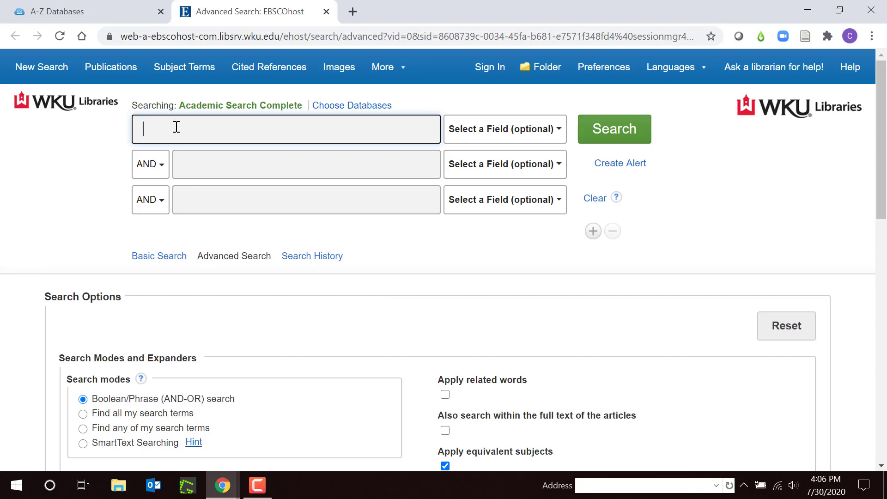
type("covi")
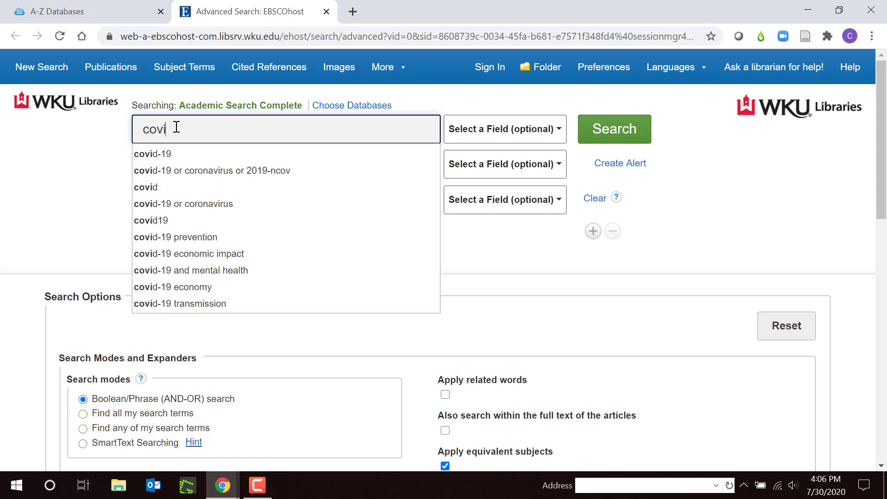
type("d-10")
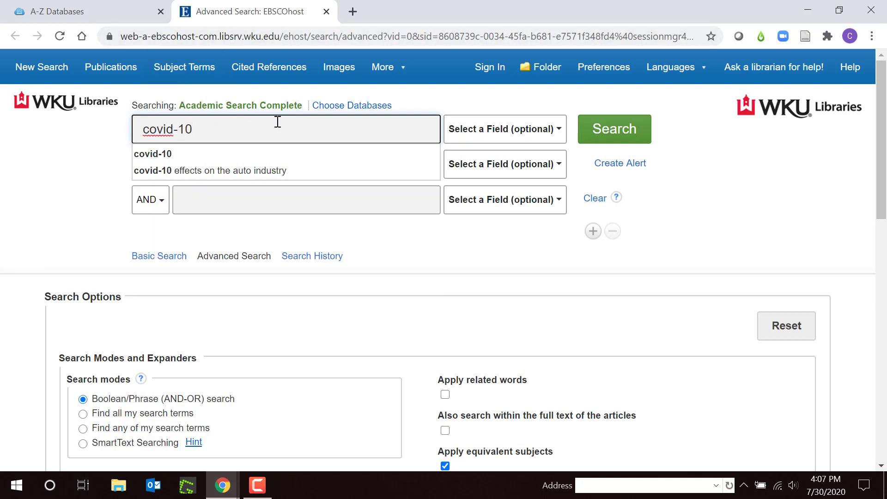
key("BackSpace")
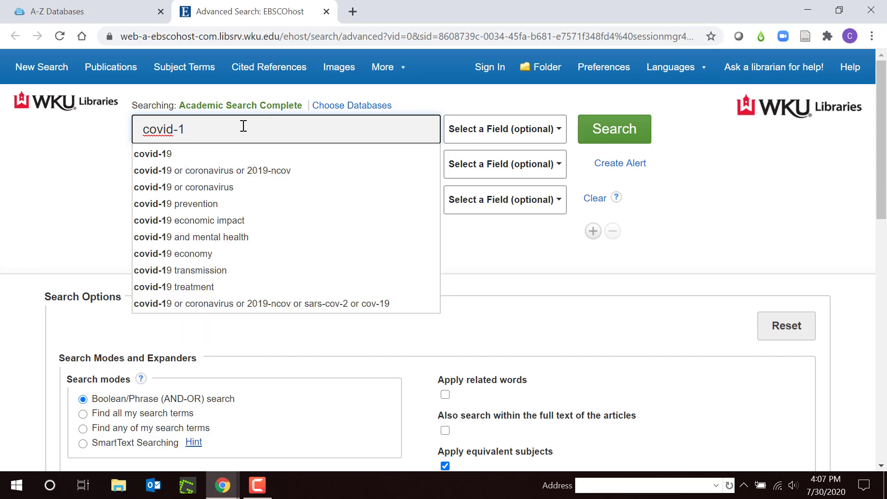
type("9")
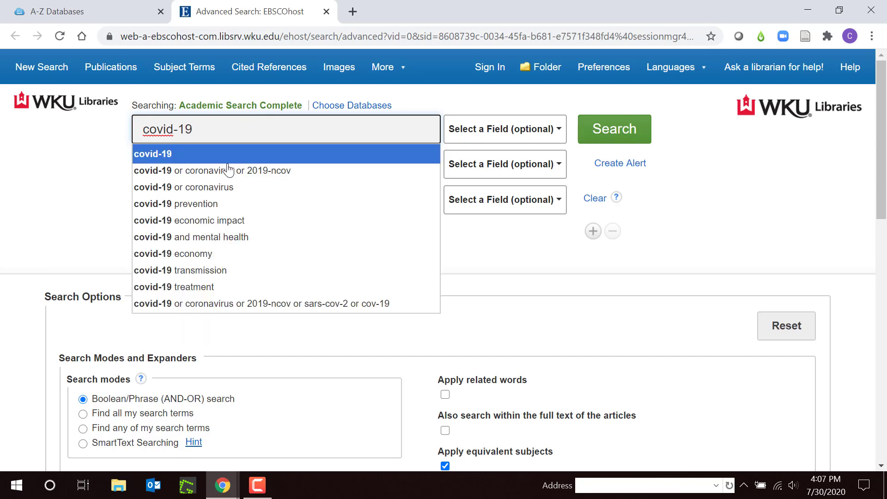
left_click(715, 225)
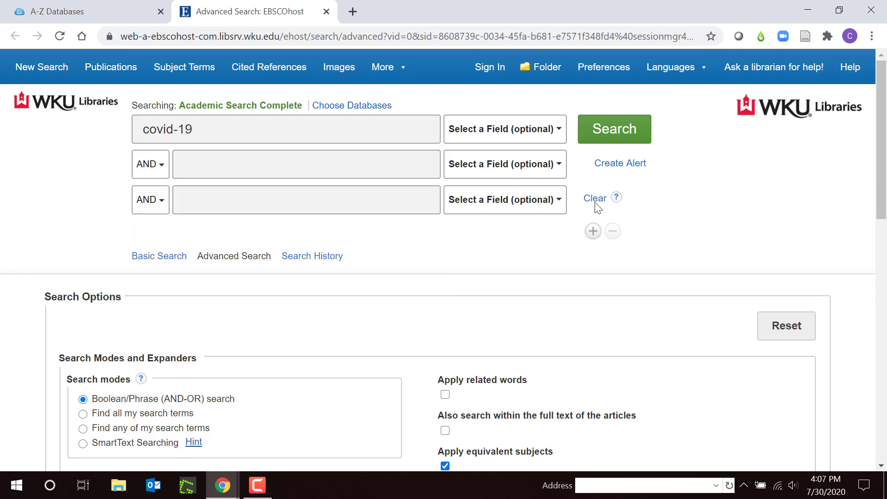
Step: Add 'social work' as the second term and run the search, returning 101 results
left_click(201, 173)
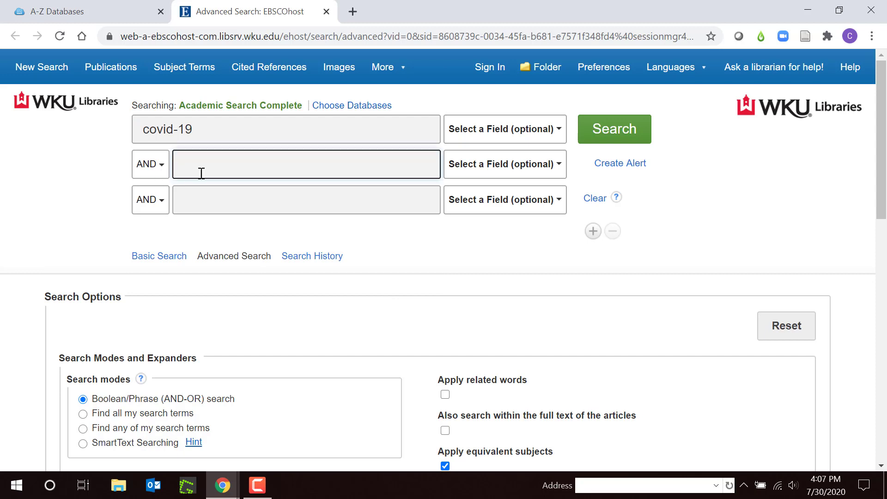
type("social")
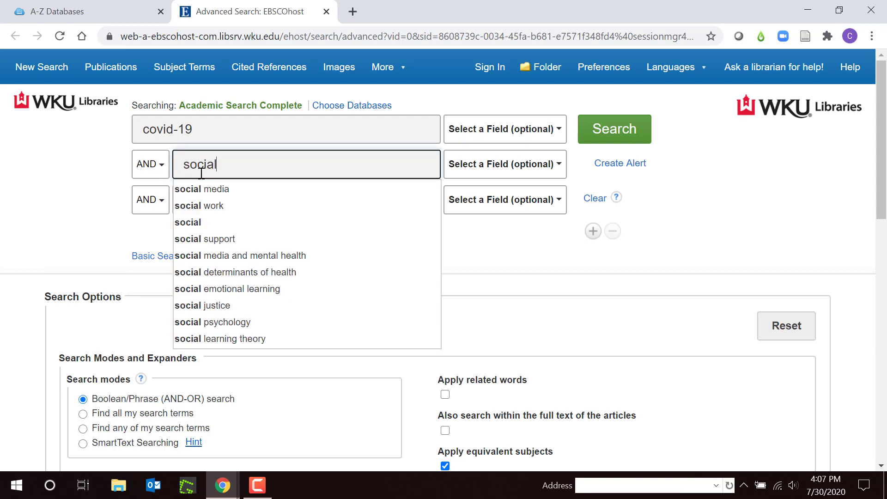
type(" work")
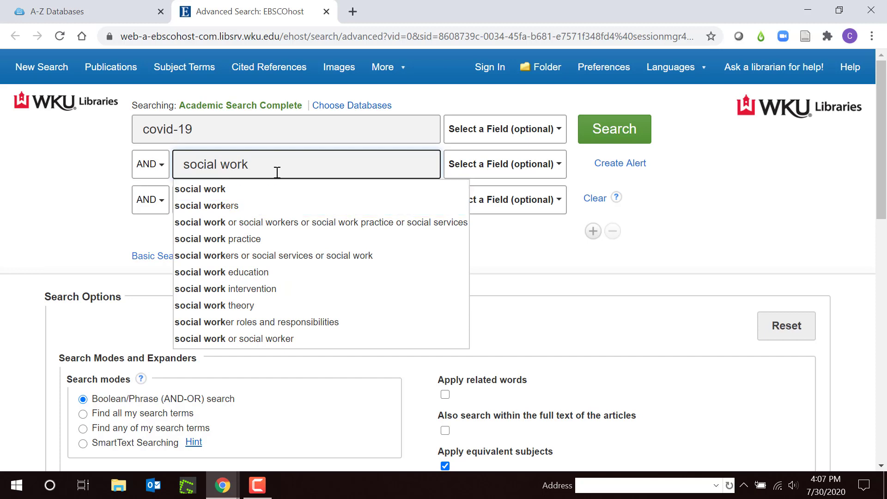
left_click(734, 233)
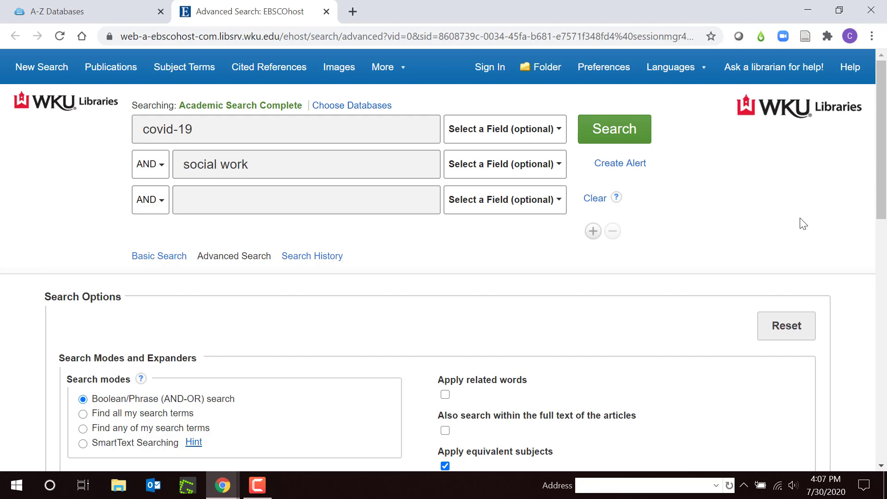
left_click(622, 135)
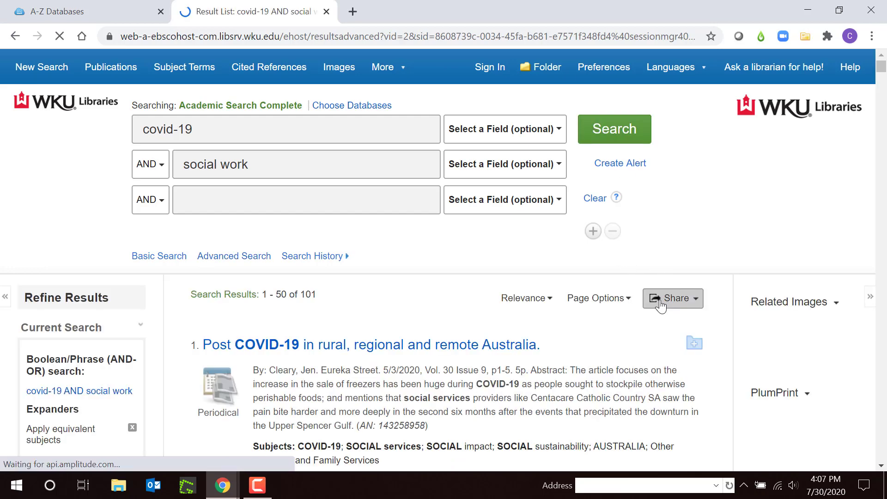
Step: Open the detailed record for result 1, 'Post COVID-19 in rural, regional and remote Australia'
scroll(663, 305, "down", 1)
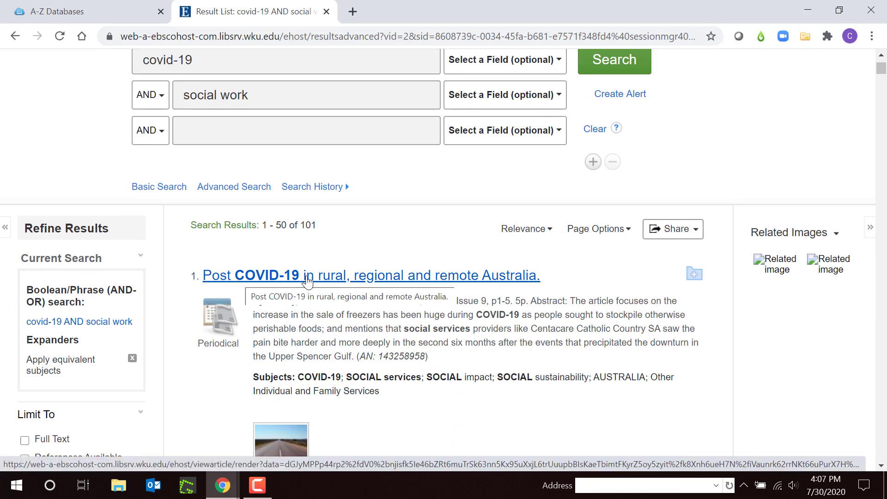
left_click(414, 284)
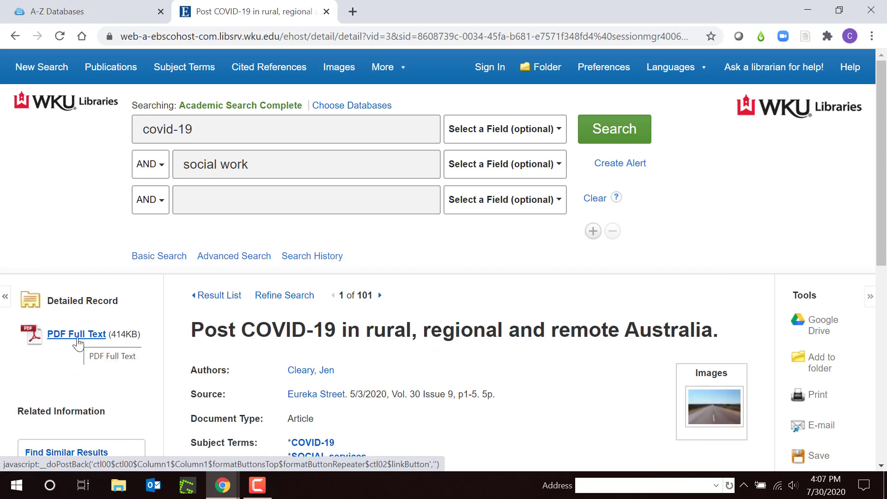
left_click(77, 334)
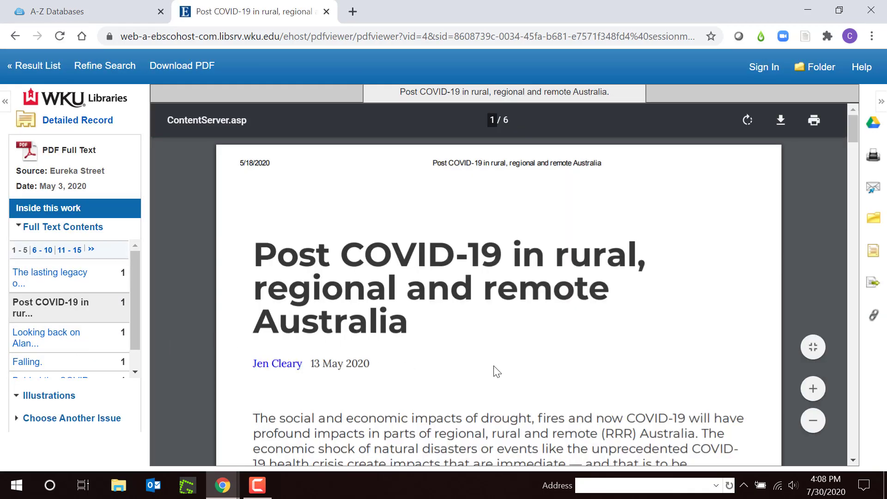
scroll(496, 370, "down", 5)
scroll(495, 365, "up", 5)
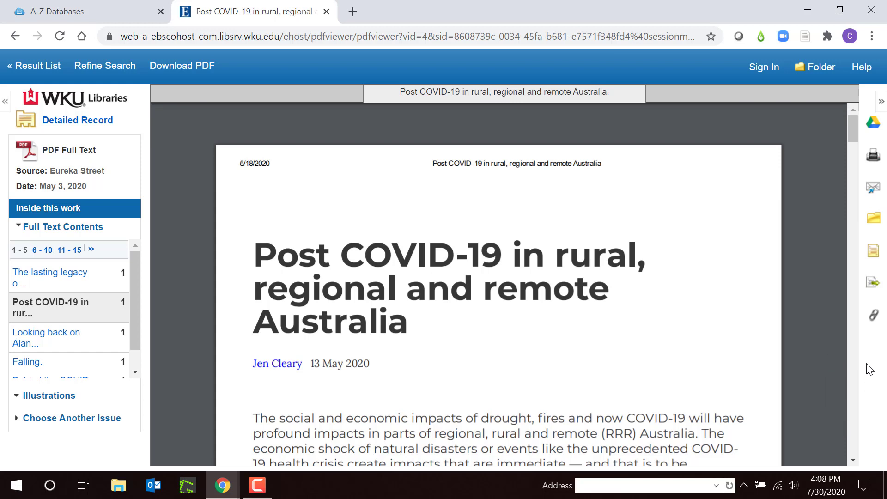
Step: Browse the article's Citation Format styles, then return to the results and scroll to result 2
left_click(873, 253)
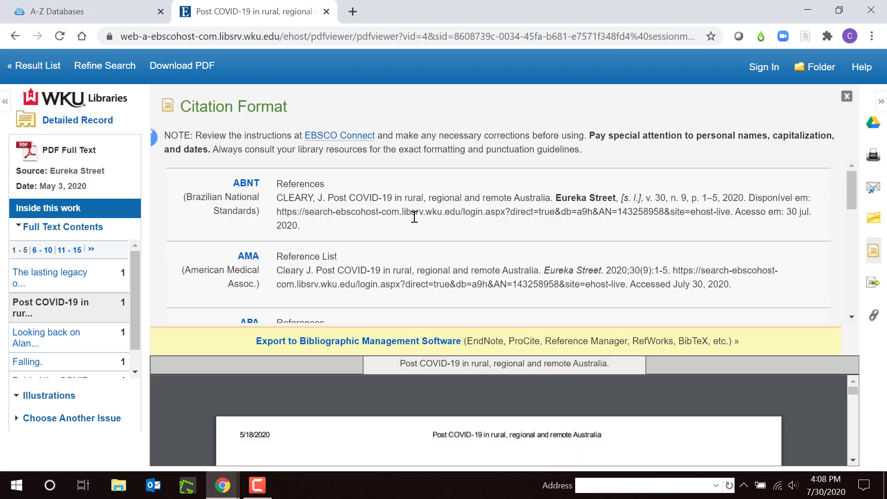
scroll(416, 219, "down", 2)
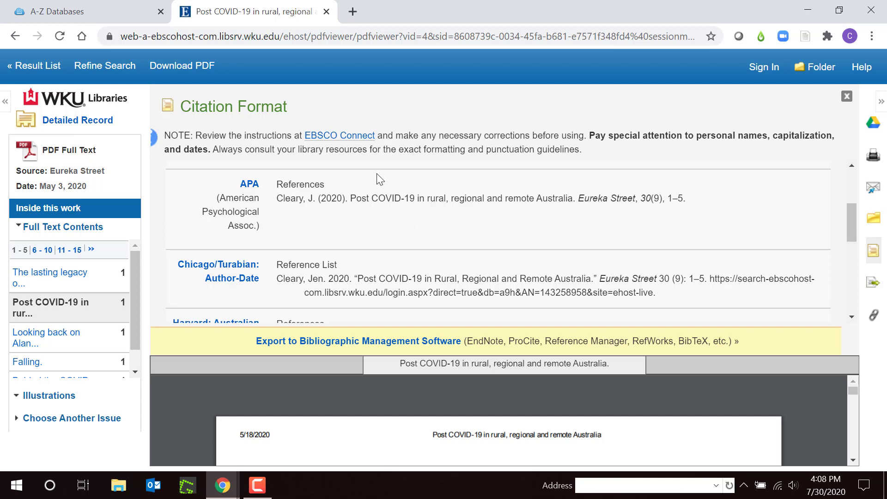
left_click(45, 65)
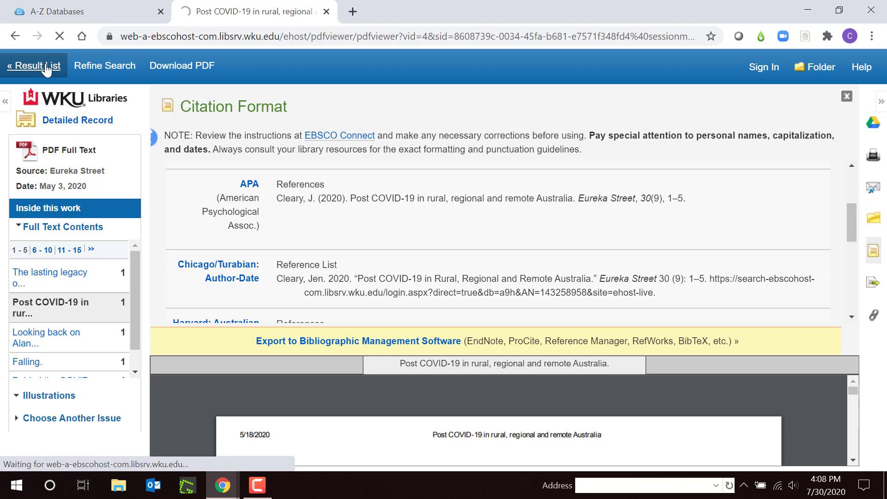
scroll(530, 294, "down", 3)
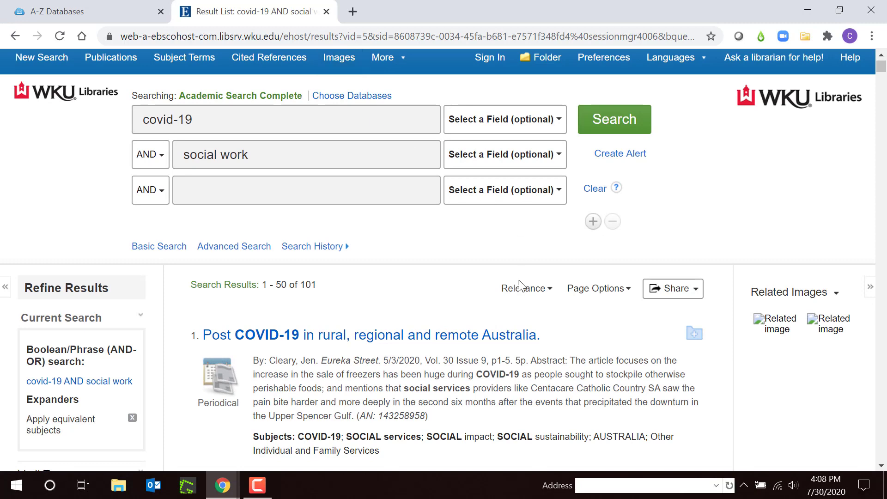
scroll(550, 310, "down", 1)
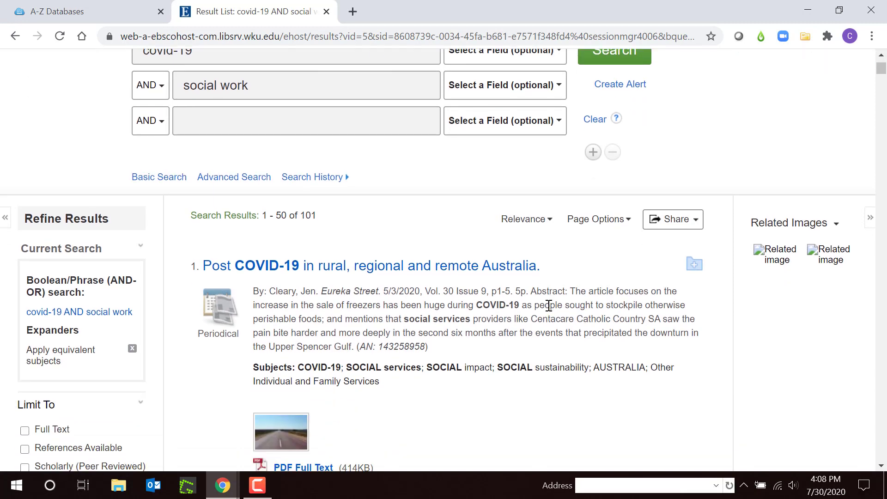
scroll(548, 305, "down", 1)
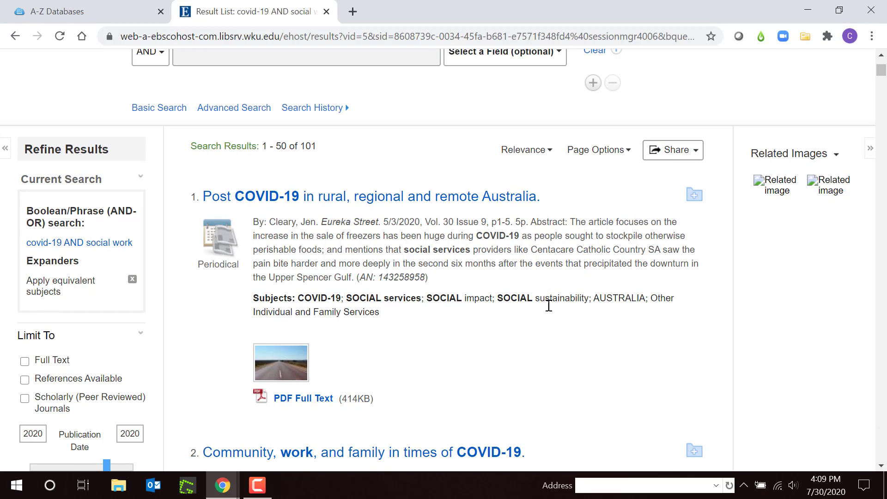
scroll(549, 305, "down", 1)
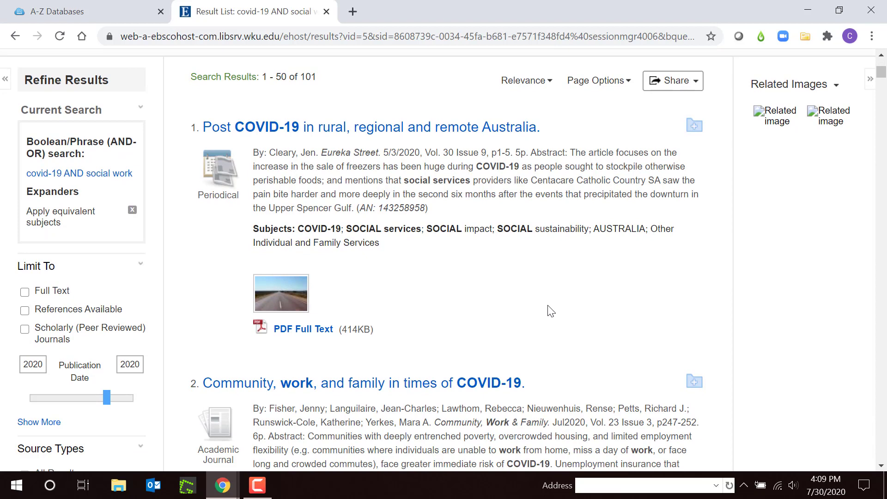
scroll(550, 311, "down", 3)
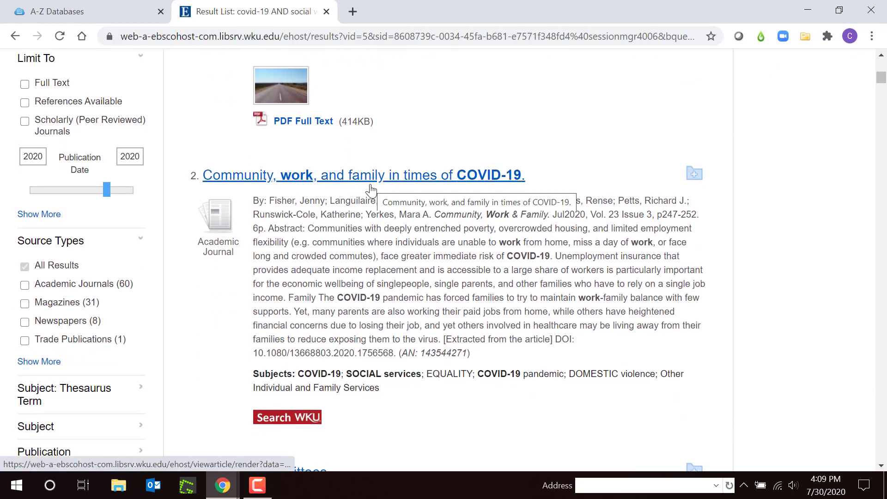
Step: Find 'Community, work, and family in times of COVID-19' in OneSearch and request it via interlibrary loan
left_click(282, 418)
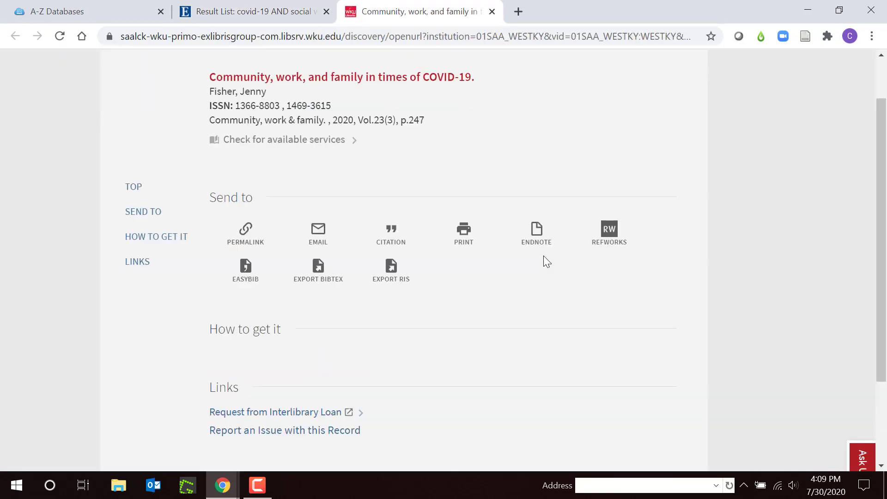
scroll(585, 227, "down", 1)
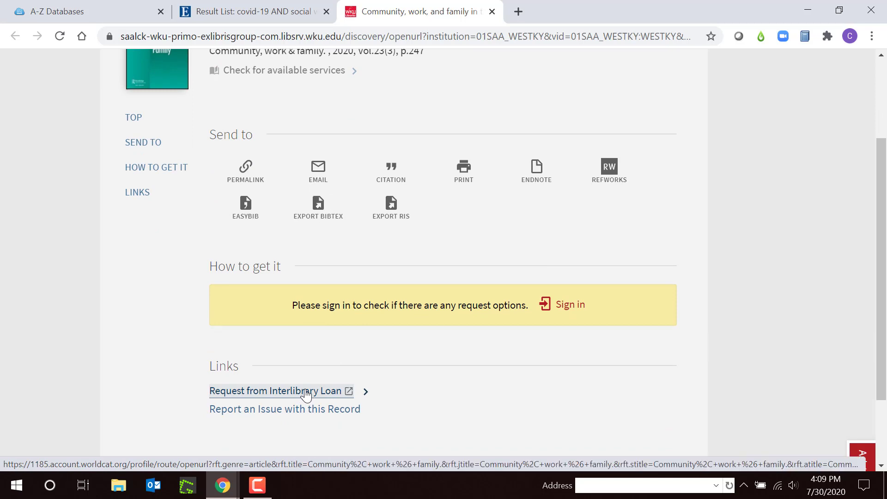
left_click(306, 392)
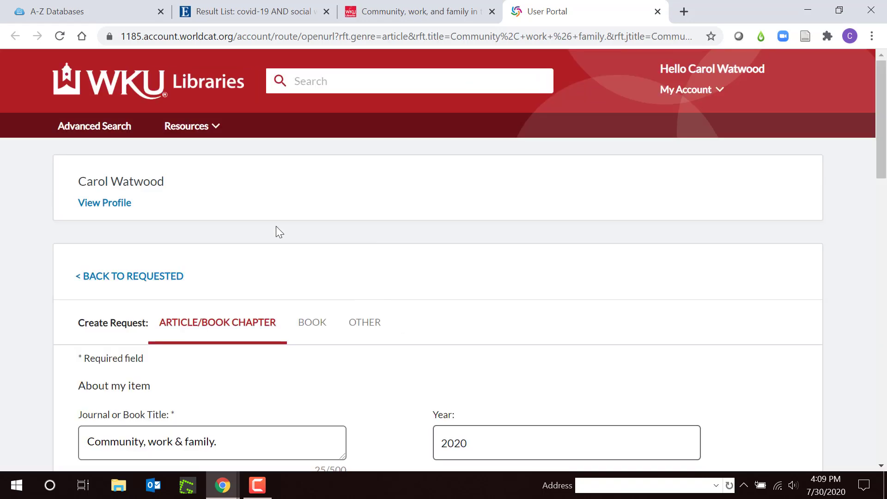
Step: Review the prefilled Article/Book Chapter request, cancel it, and close the User Portal tab
scroll(354, 248, "down", 3)
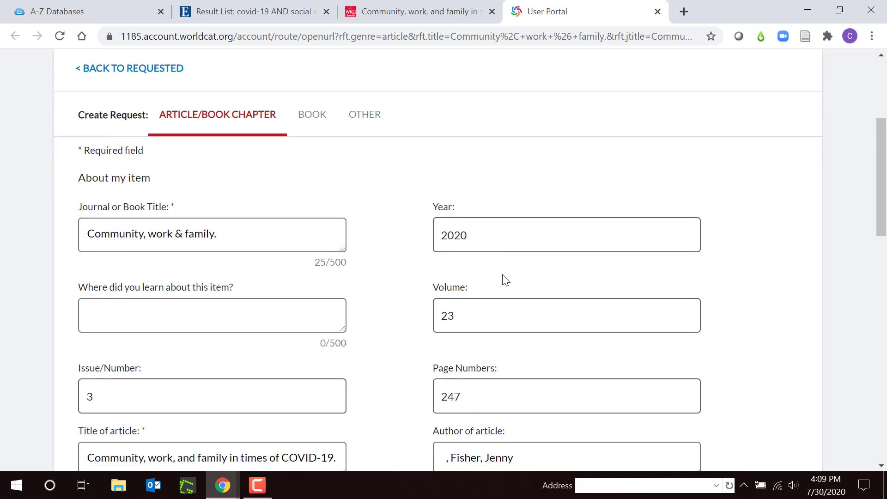
scroll(506, 280, "down", 3)
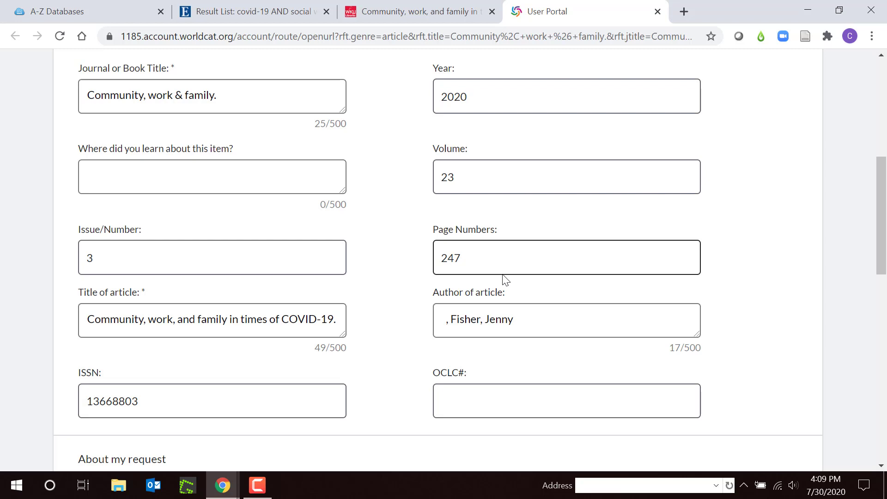
scroll(506, 280, "down", 5)
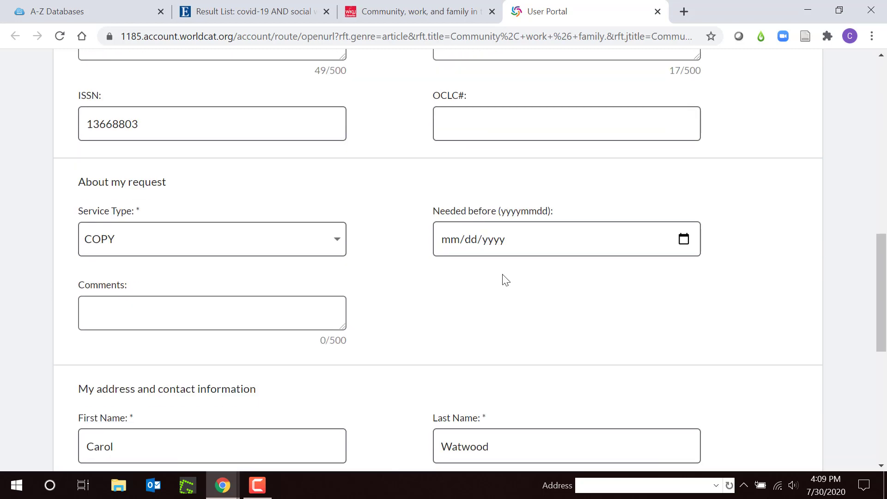
scroll(506, 280, "down", 5)
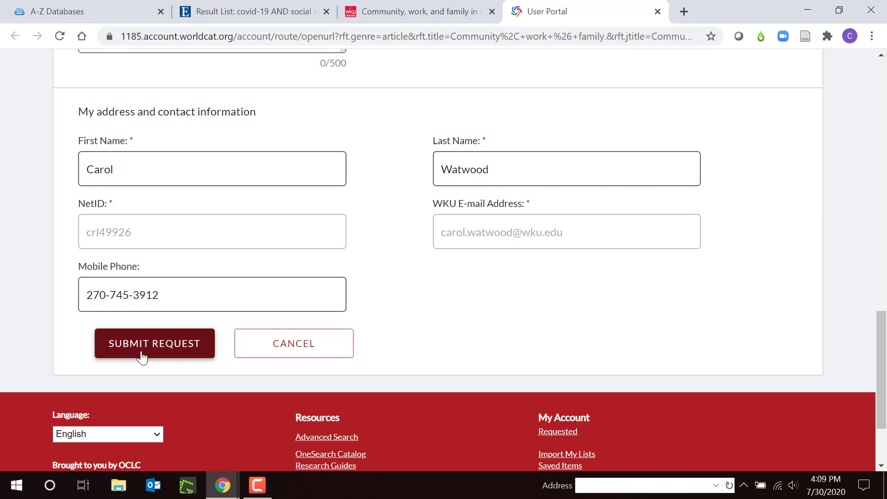
left_click(303, 354)
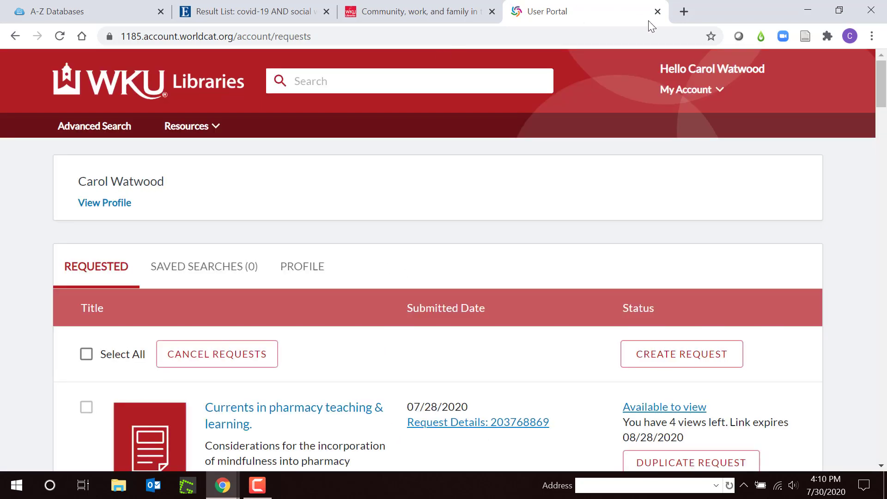
left_click(657, 12)
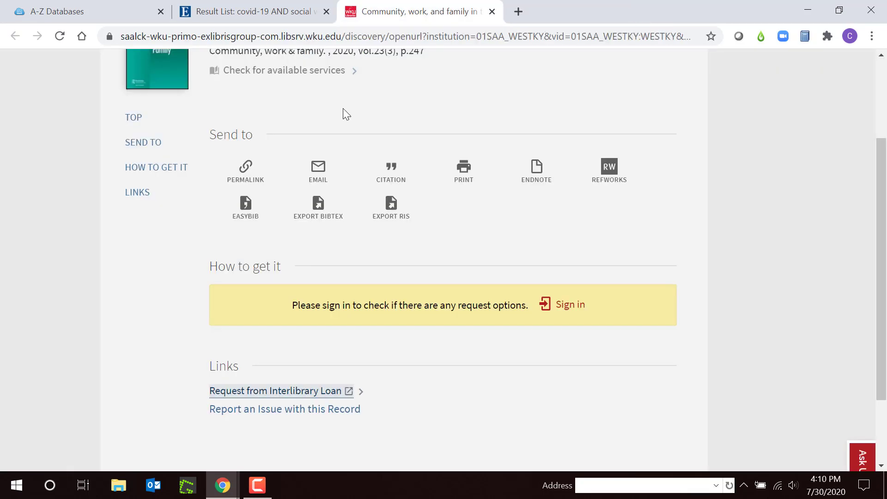
Step: Close the OneSearch record tab to return to the EBSCOhost result list
scroll(432, 399, "up", 3)
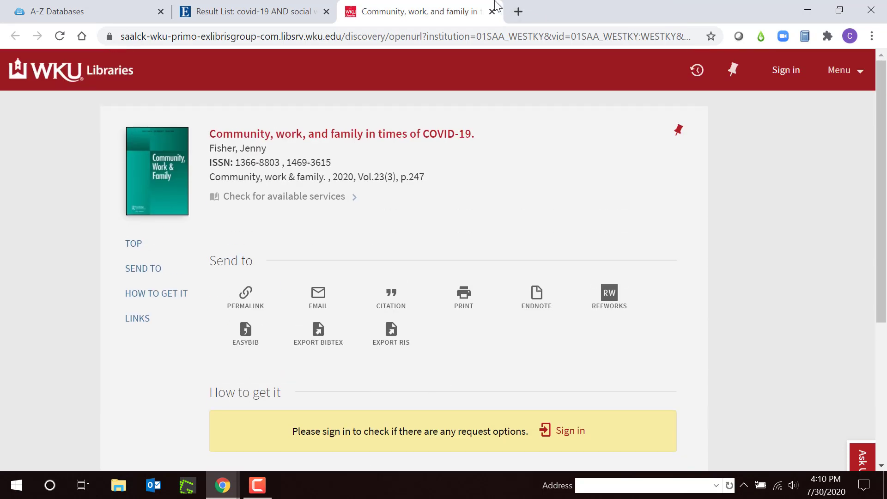
left_click(491, 12)
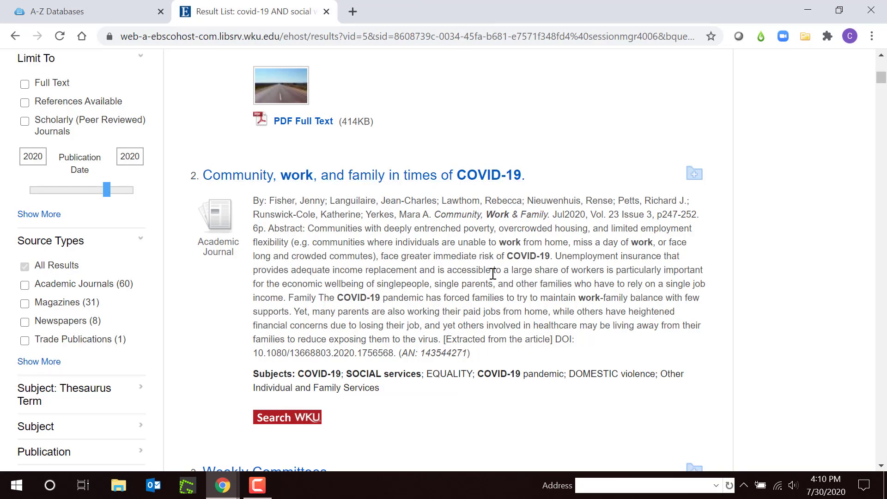
scroll(493, 274, "up", 5)
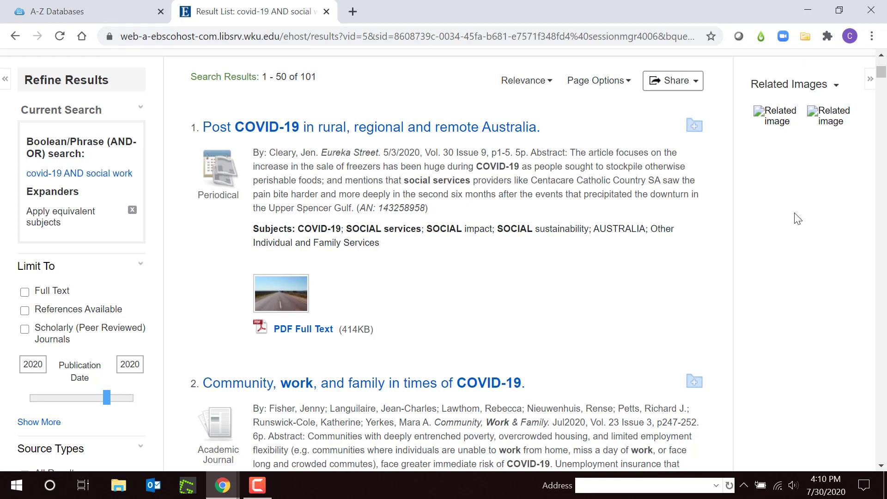
Step: Add results 1, 2 and 4 to the folder, then open Folder View
left_click(695, 127)
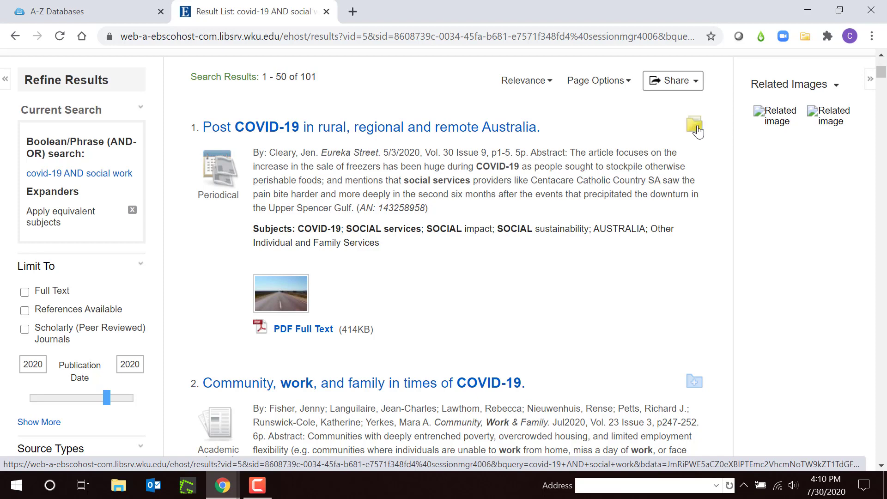
left_click(695, 383)
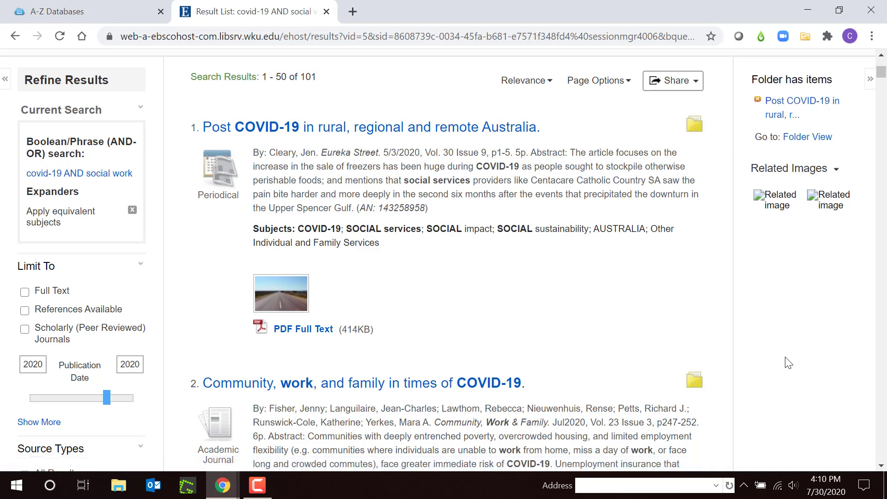
scroll(790, 351, "down", 1)
scroll(784, 364, "down", 8)
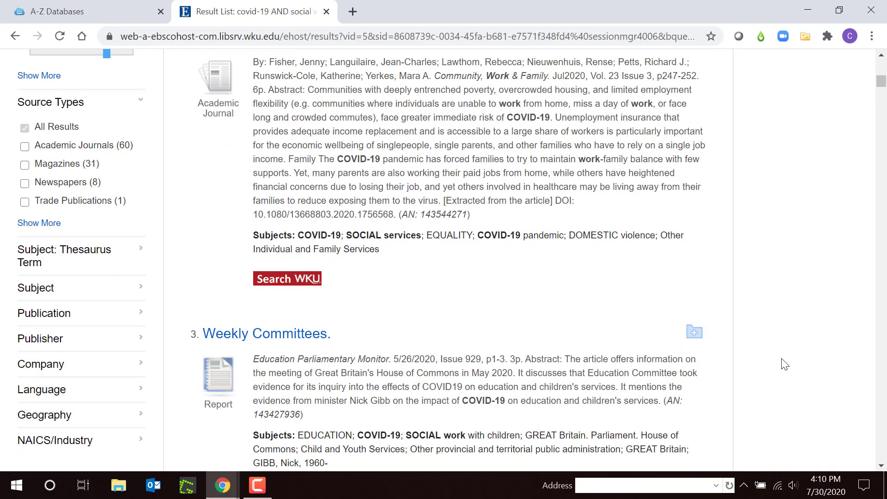
scroll(784, 364, "down", 3)
scroll(784, 364, "down", 1)
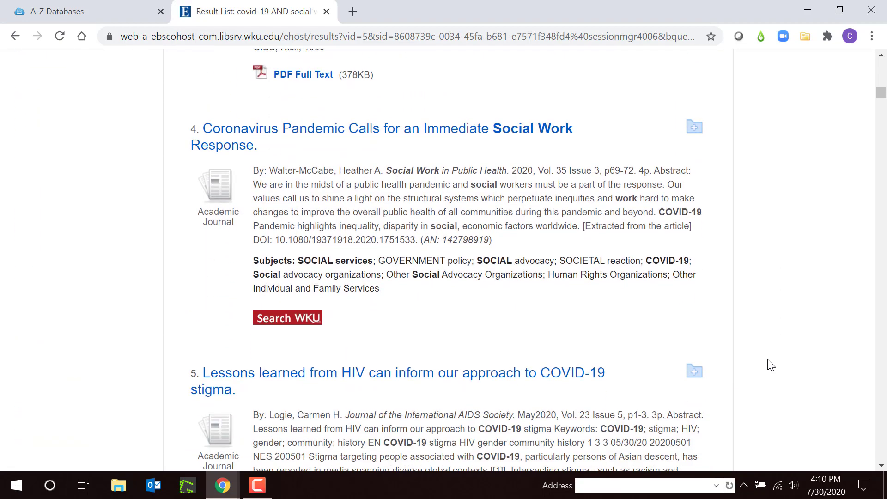
left_click(693, 127)
scroll(763, 255, "up", 15)
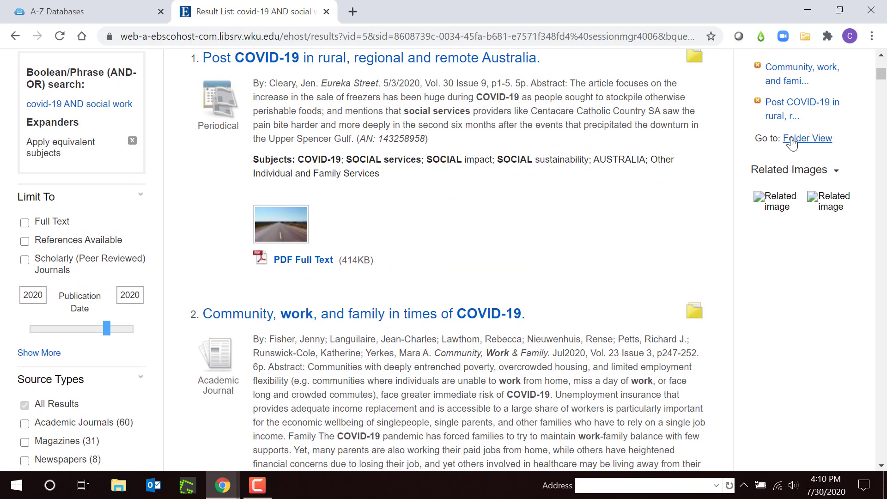
left_click(791, 140)
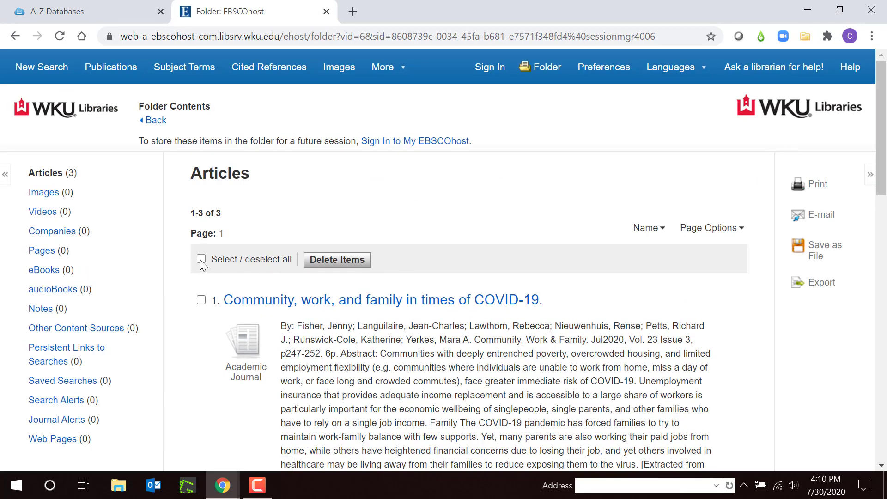
Step: Select all three folder articles for e-mail in APA citation format, then go back to Folder Contents
left_click(201, 259)
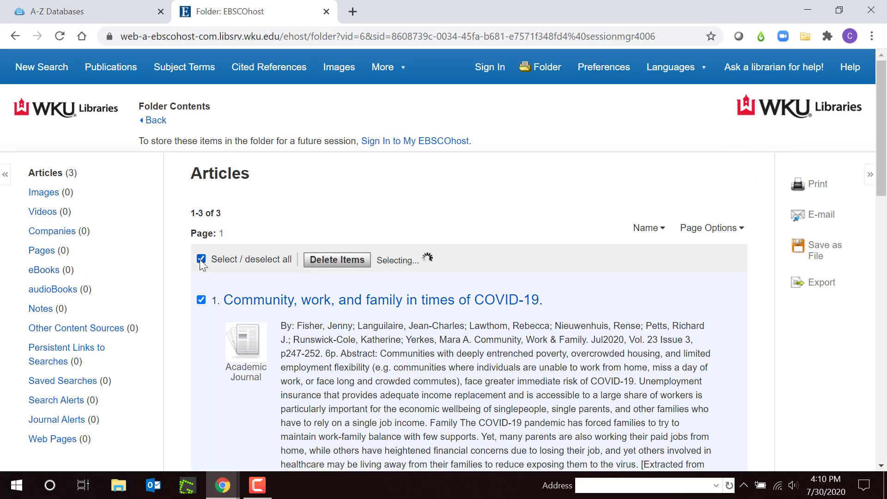
left_click(821, 222)
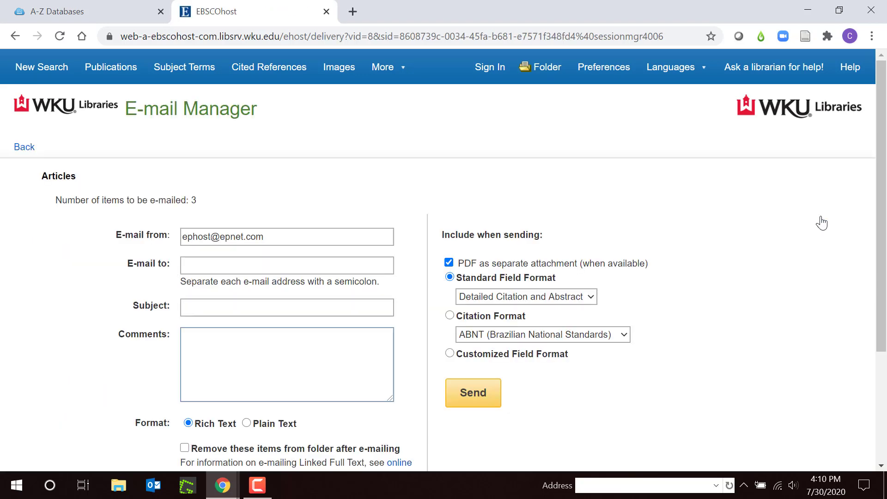
left_click(624, 335)
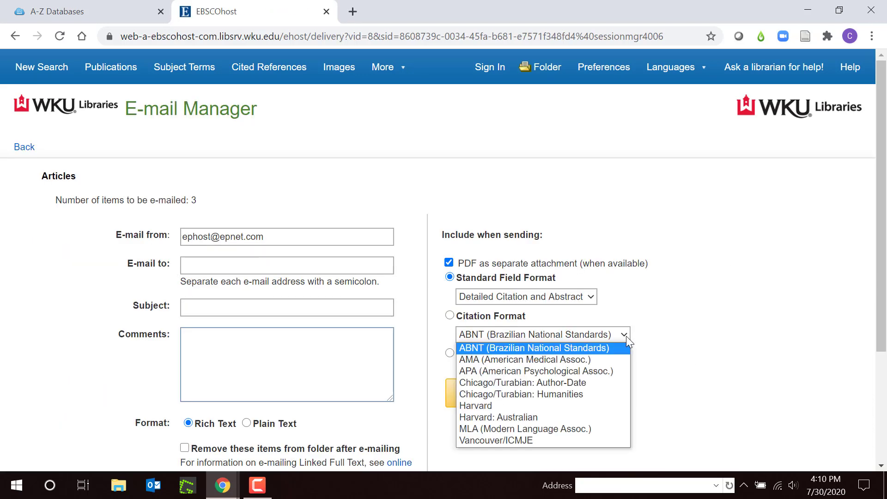
left_click(528, 377)
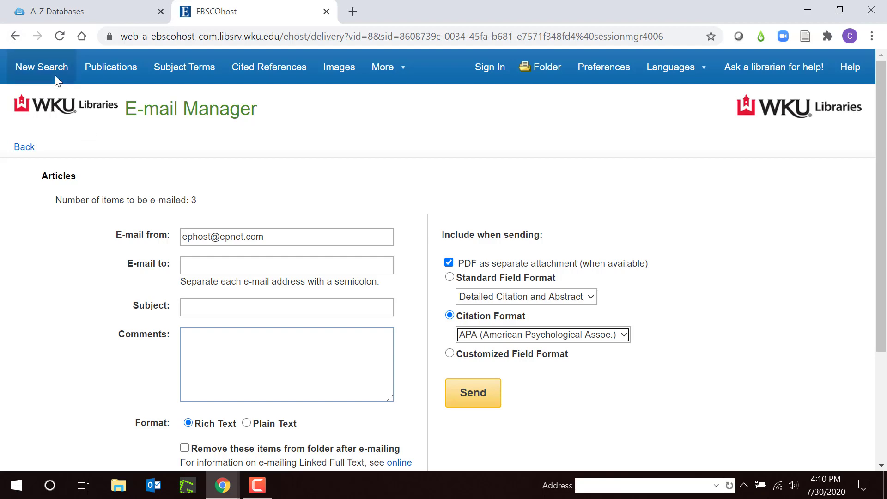
left_click(15, 37)
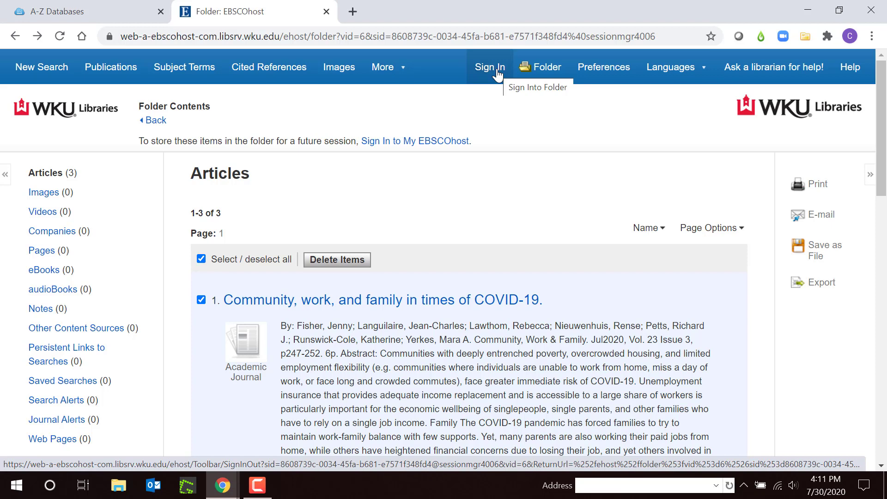
Step: From the WKU Libraries homepage, open A-Z Databases, filter by letter G, and launch Google Scholar
left_click(99, 110)
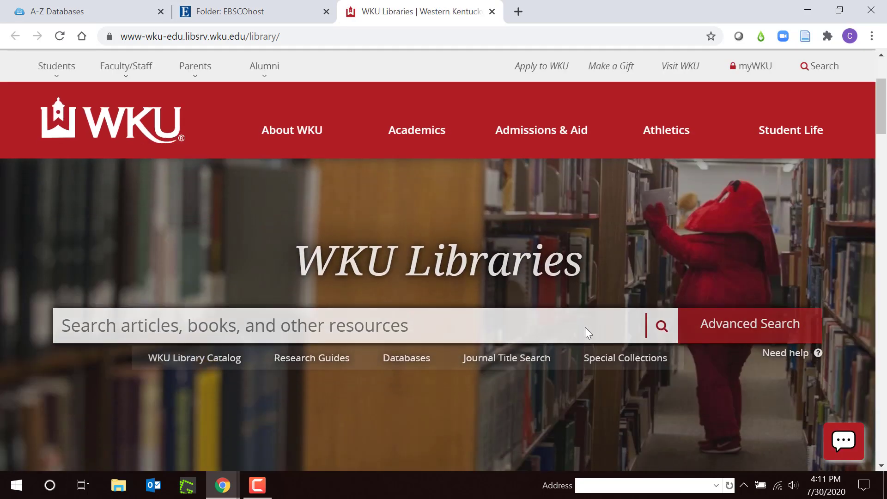
left_click(400, 364)
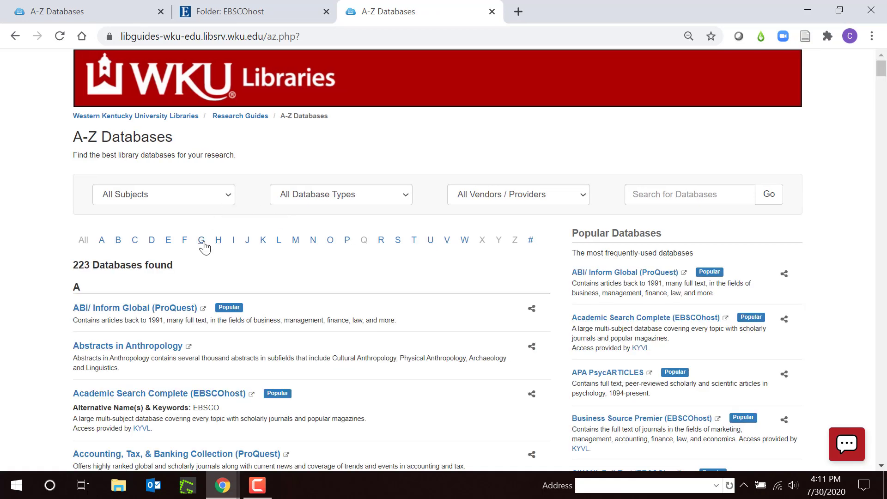
left_click(202, 240)
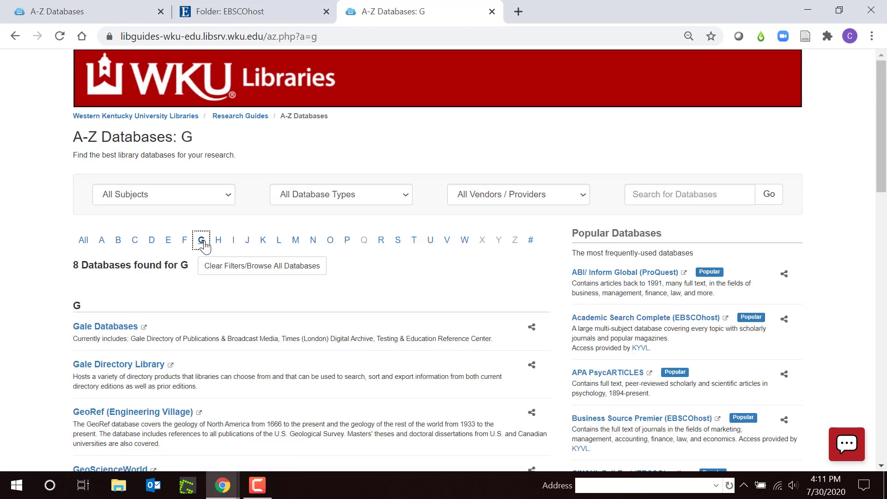
scroll(295, 339, "down", 5)
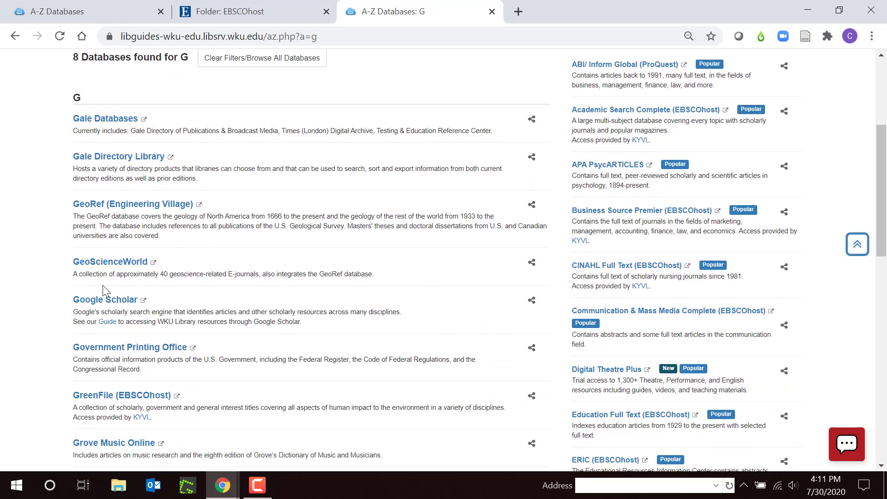
left_click(100, 301)
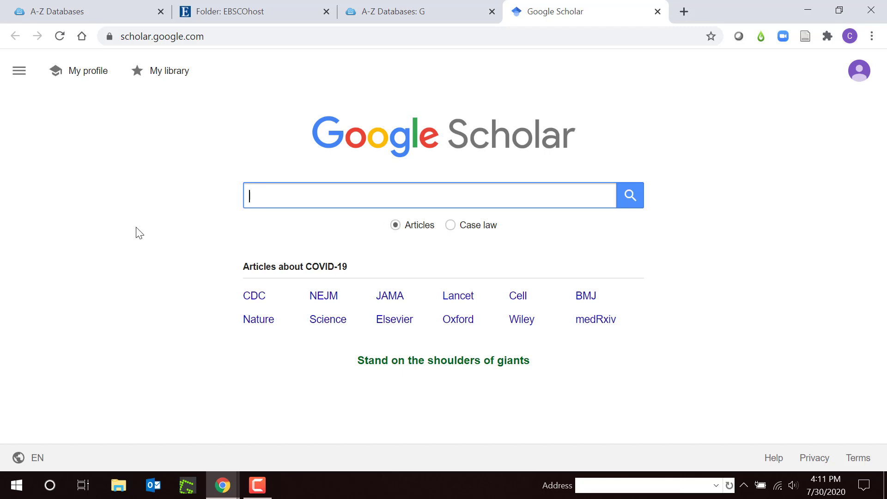
Step: Search Google Scholar for 'kinship care', review the results, then switch back to A-Z Databases
type("kin")
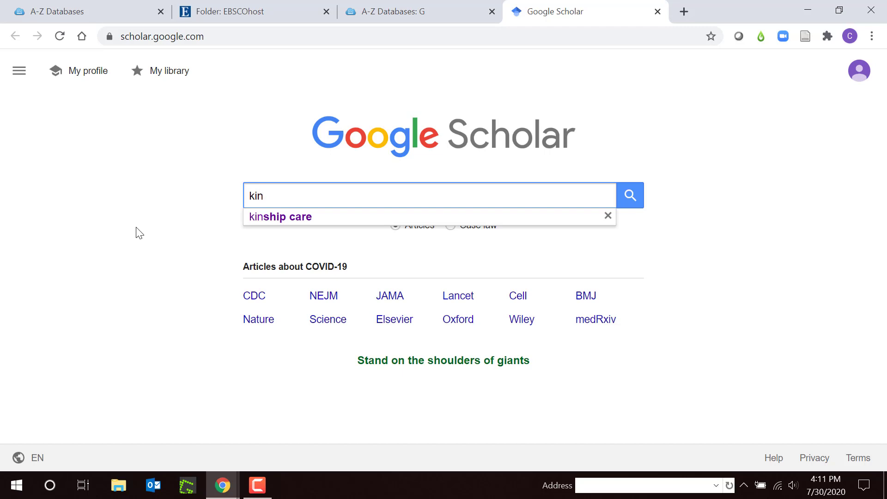
left_click(255, 218)
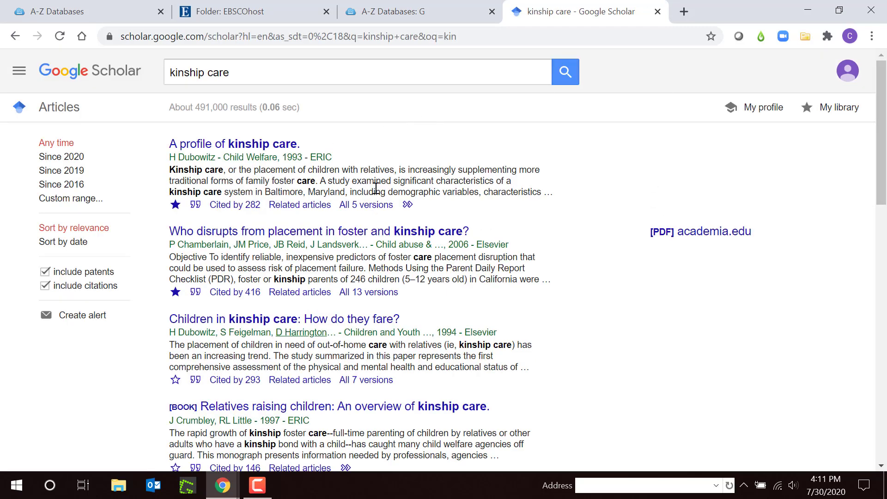
scroll(377, 189, "down", 3)
scroll(367, 242, "up", 4)
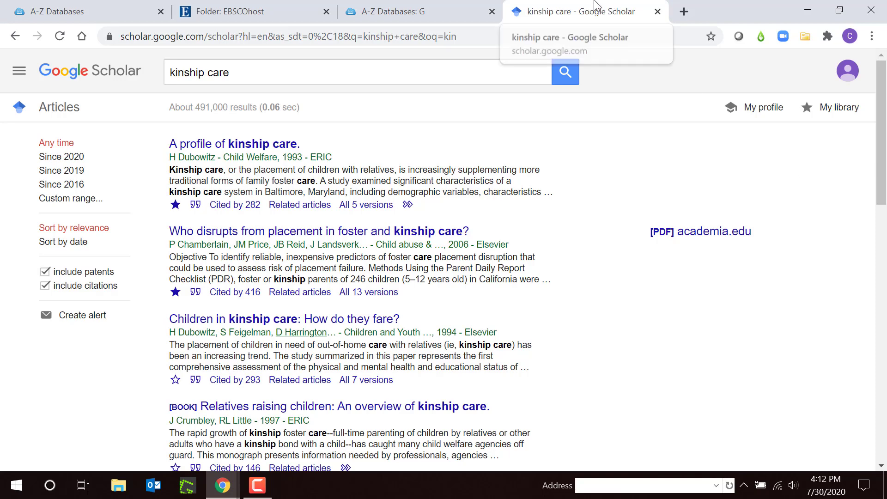
left_click(82, 17)
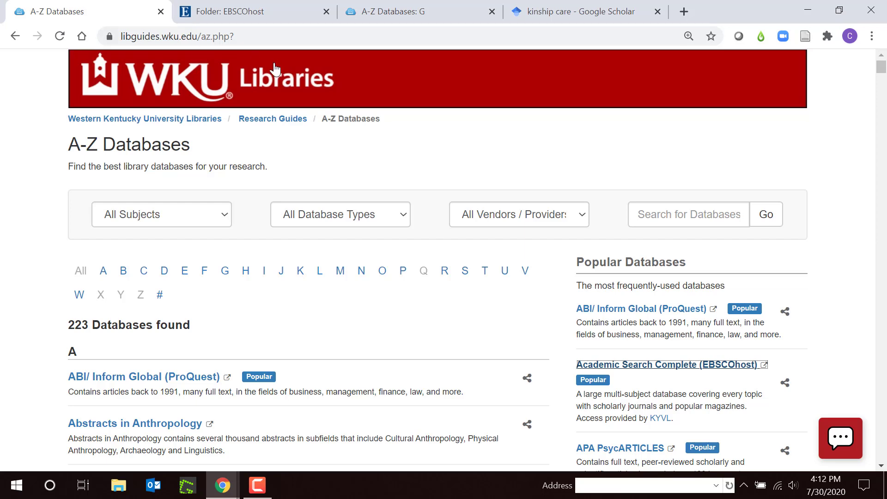
Step: Go to the WKU Libraries homepage, preview the Advanced Search form, then return home
left_click(268, 85)
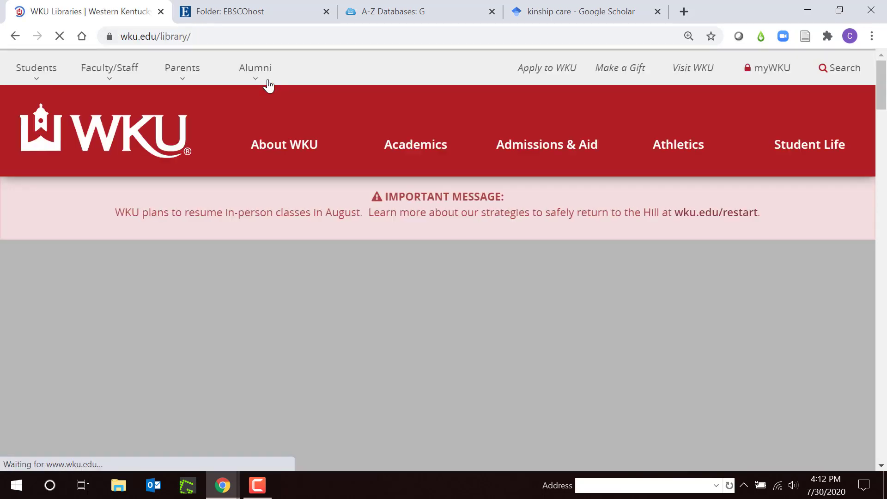
scroll(551, 274, "down", 3)
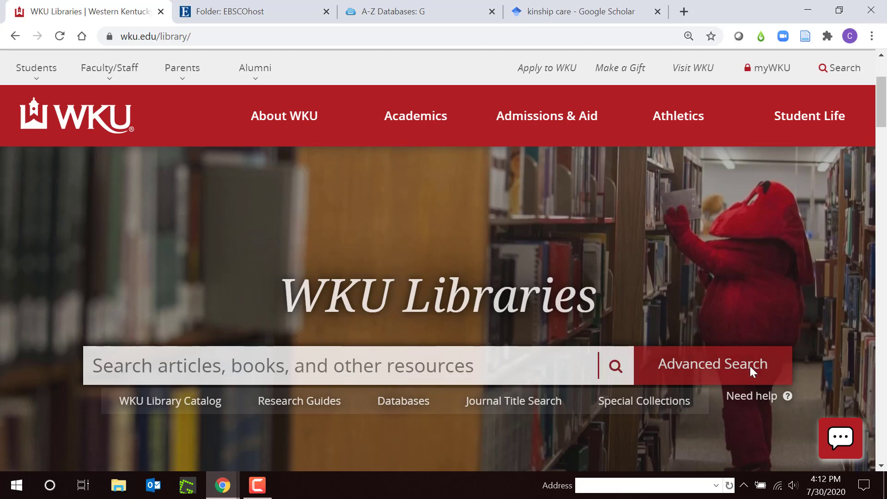
left_click(719, 365)
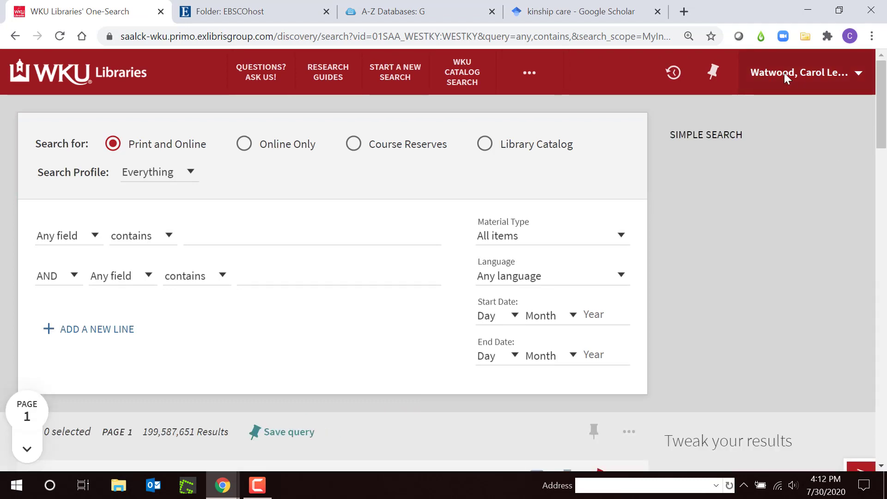
left_click(120, 77)
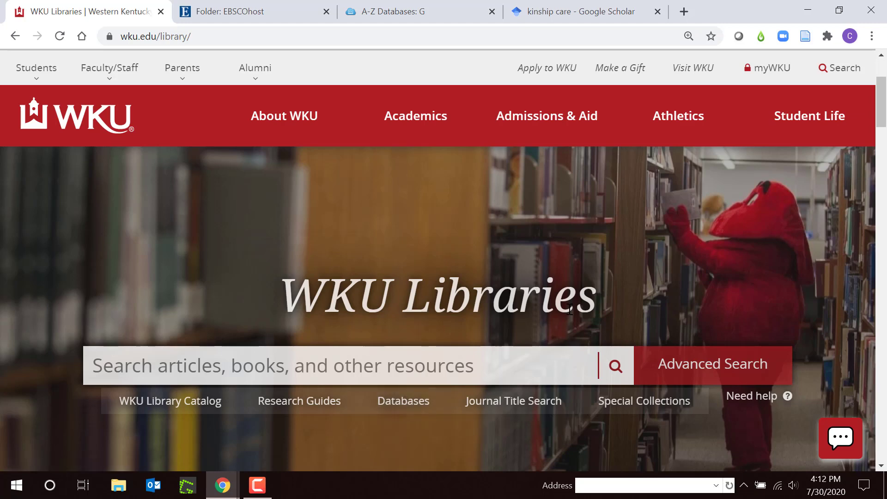
Step: Scroll through the homepage panels and click into the main library search box
scroll(569, 310, "down", 5)
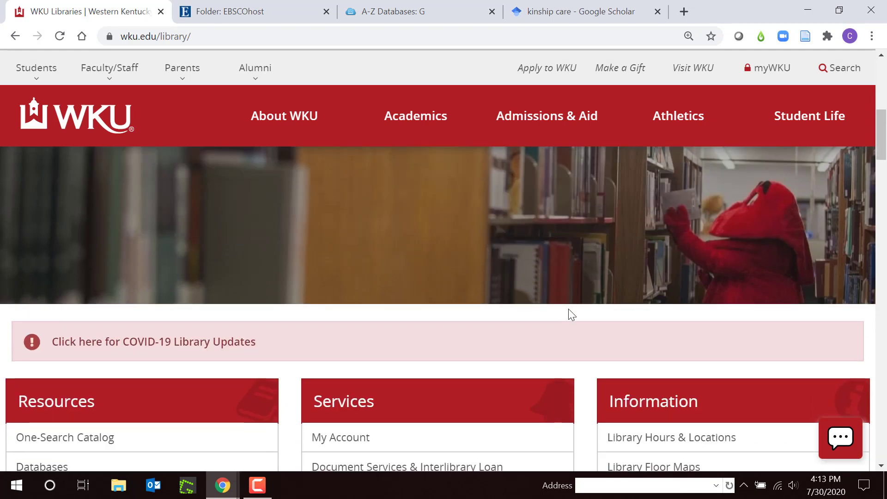
scroll(570, 312, "down", 1)
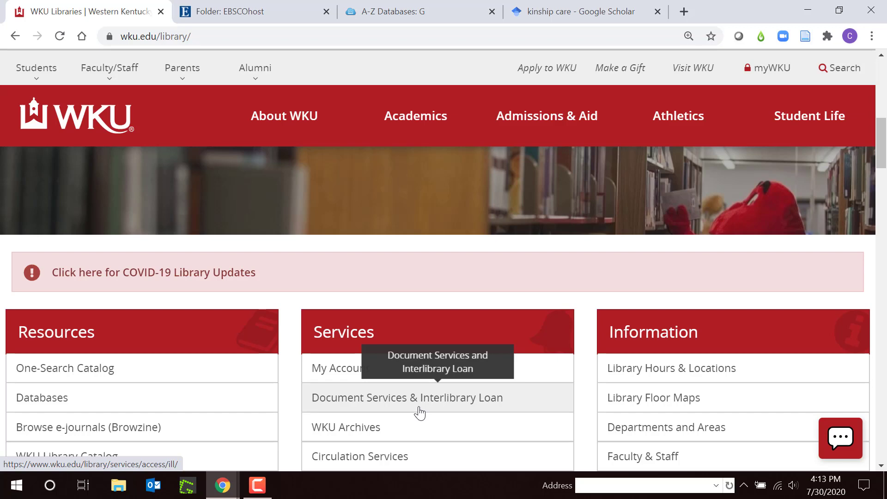
scroll(418, 408, "up", 4)
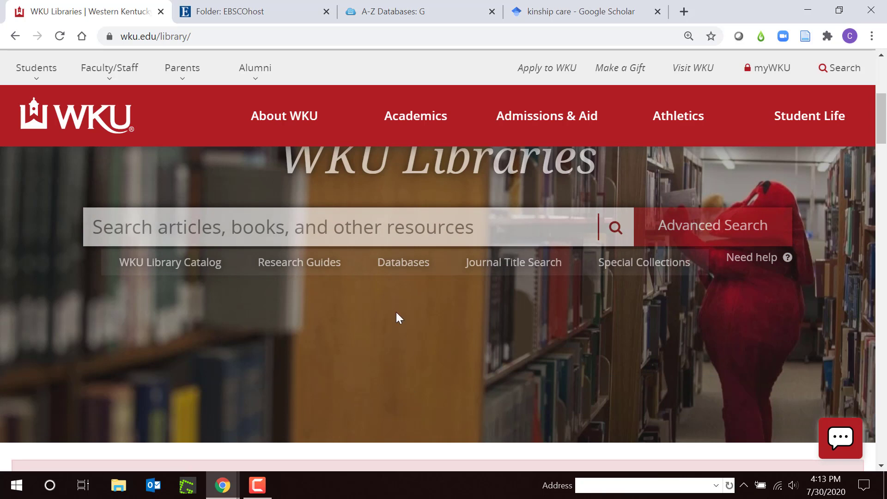
left_click(532, 226)
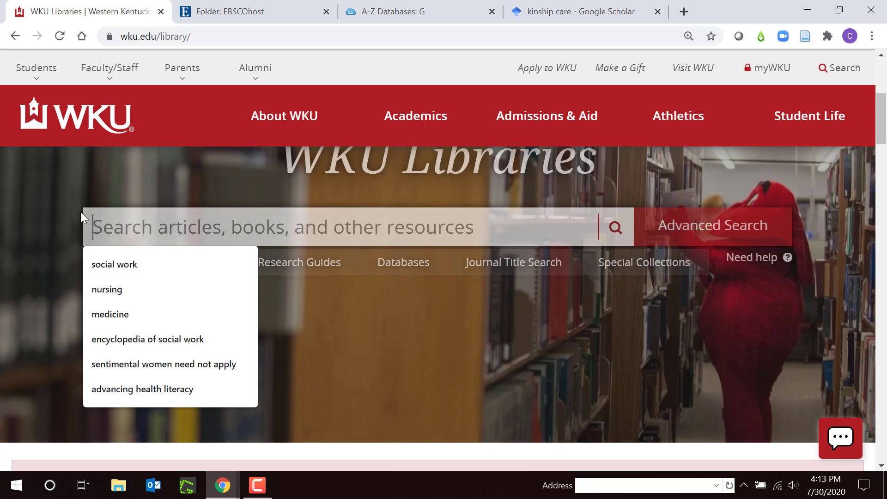
Step: Search OneSearch for 'social work' and open the linked Social Work research guide
left_click(102, 264)
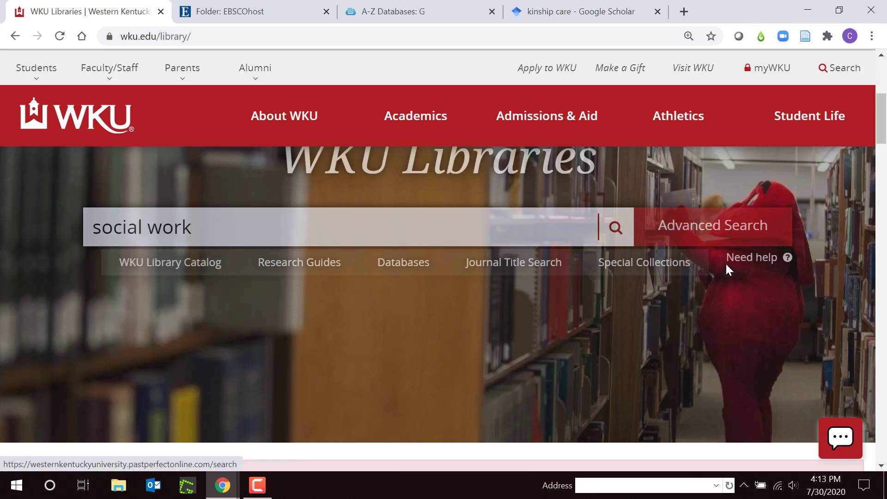
left_click(617, 227)
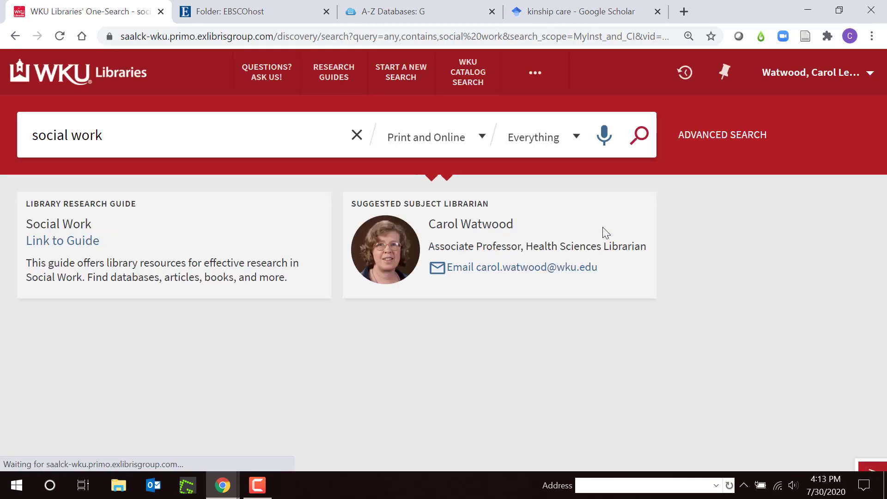
left_click(67, 246)
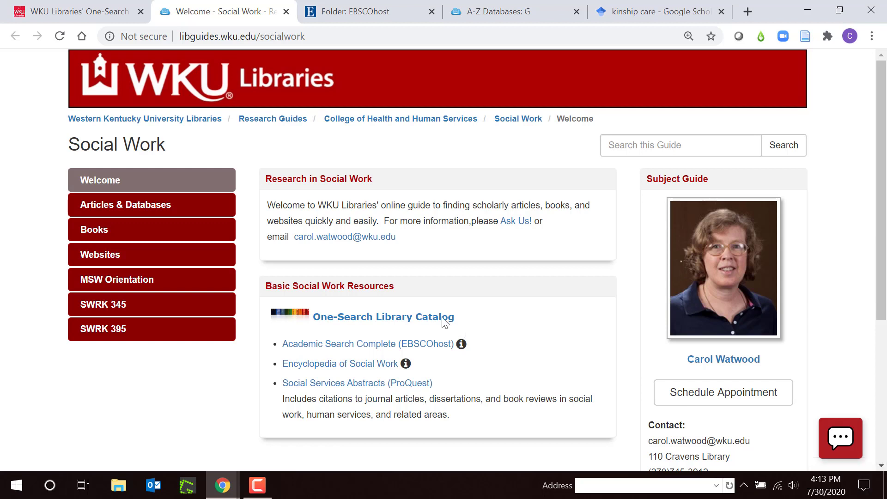
left_click(107, 210)
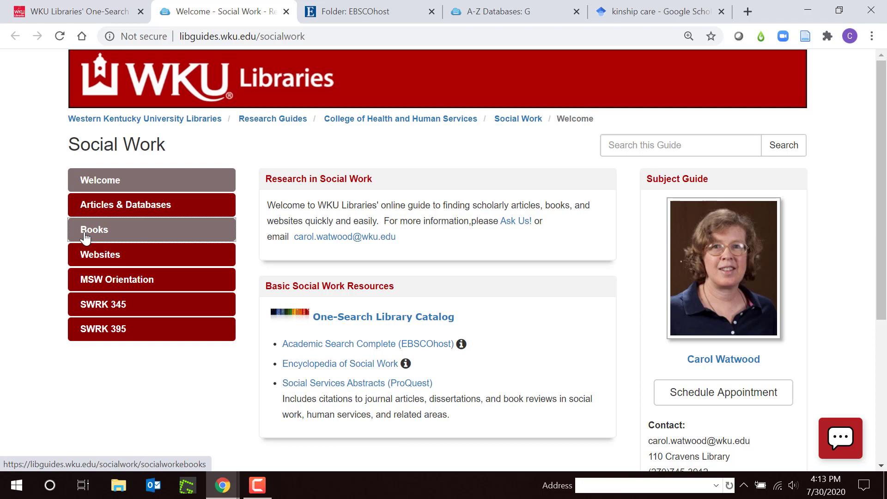
left_click(83, 254)
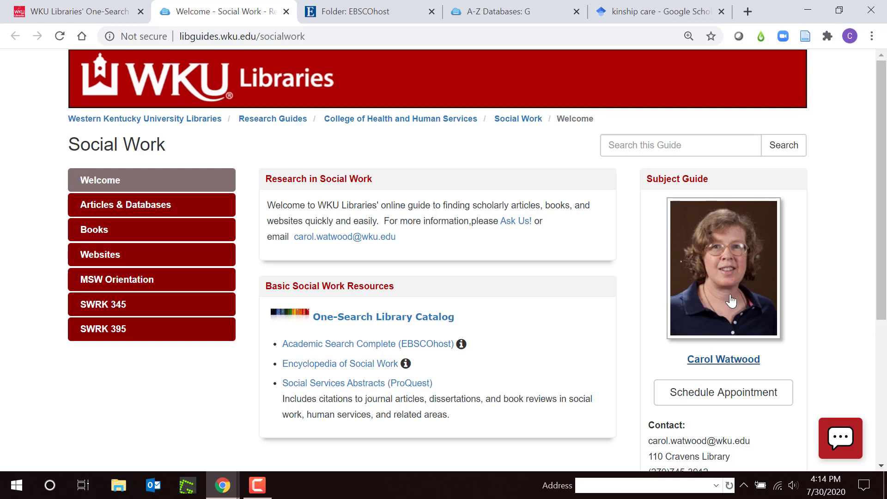
left_click(259, 485)
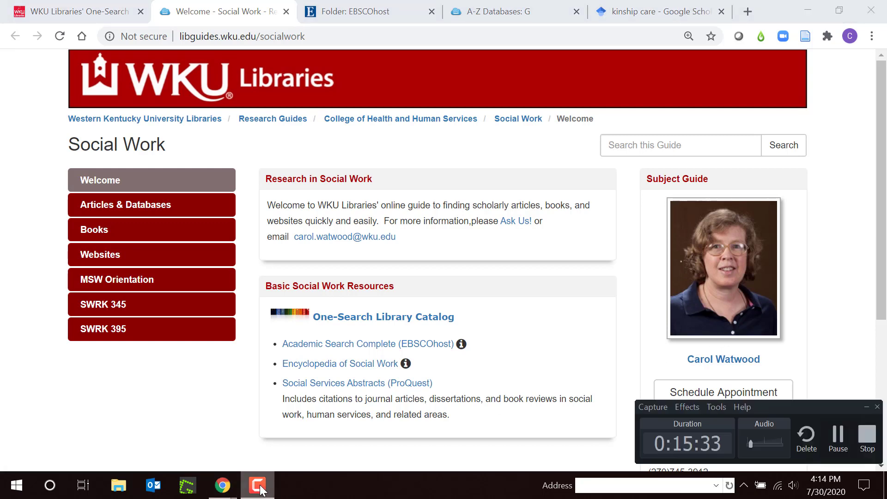